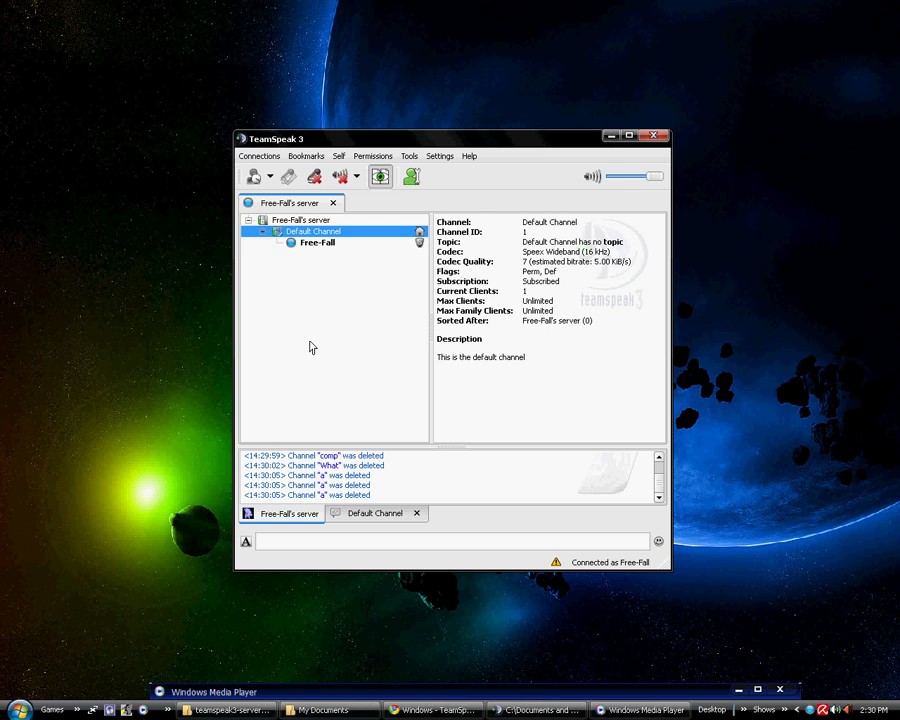
Open the virtual server's settings for editing and go through its server name and password fields
click(302, 221)
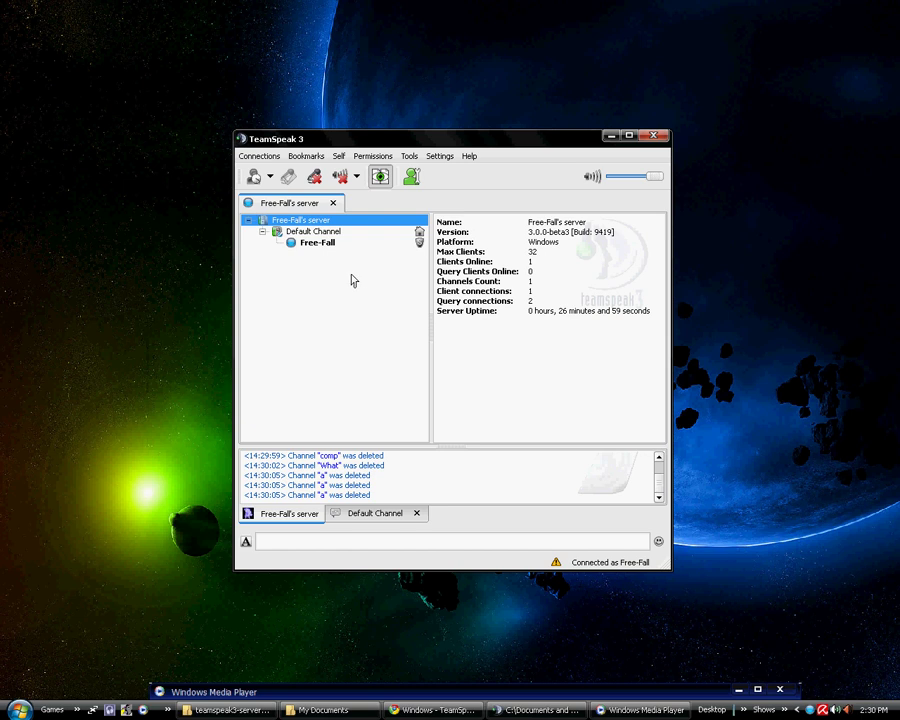
right_click(326, 233)
click(318, 221)
right_click(320, 221)
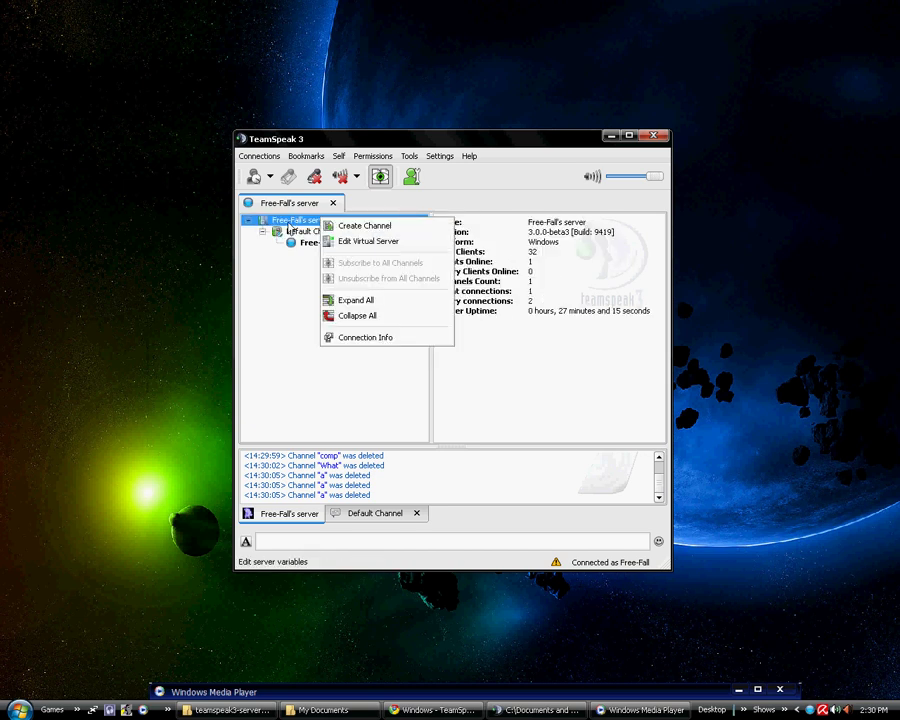
click(377, 248)
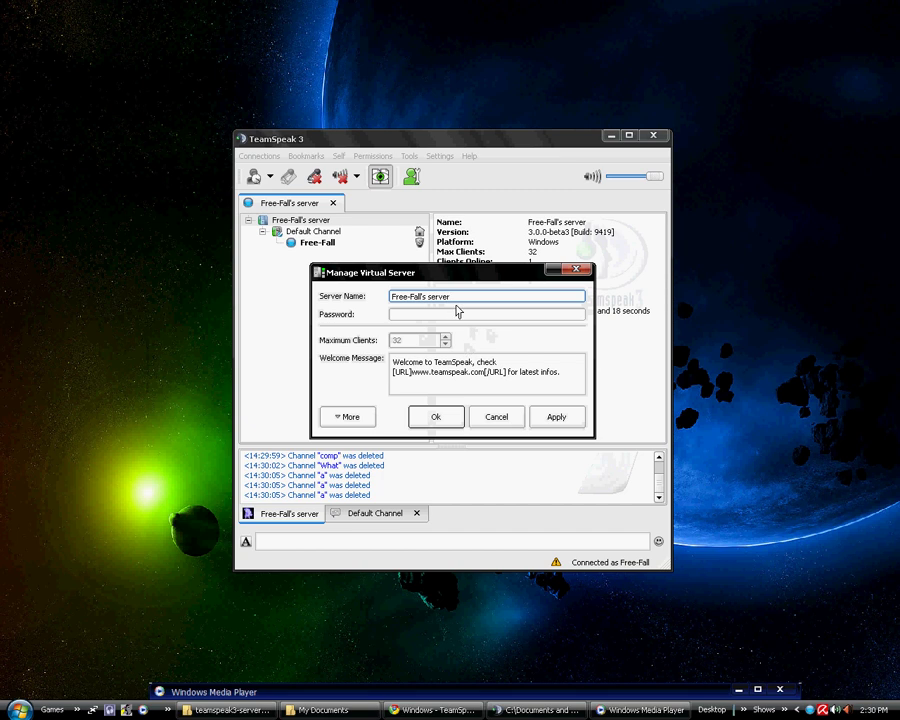
drag(468, 295, 364, 293)
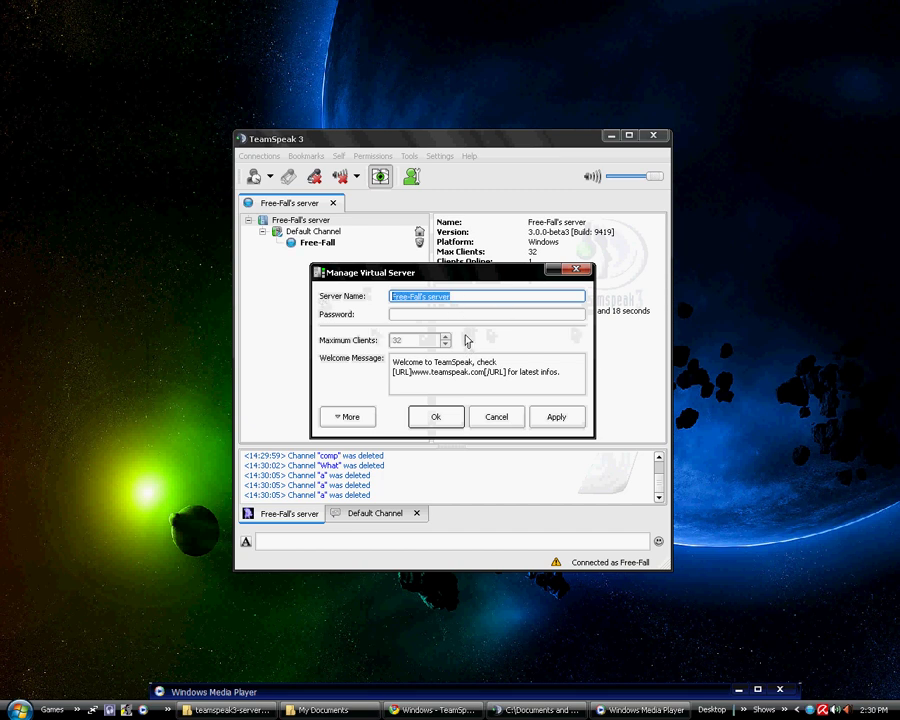
click(444, 315)
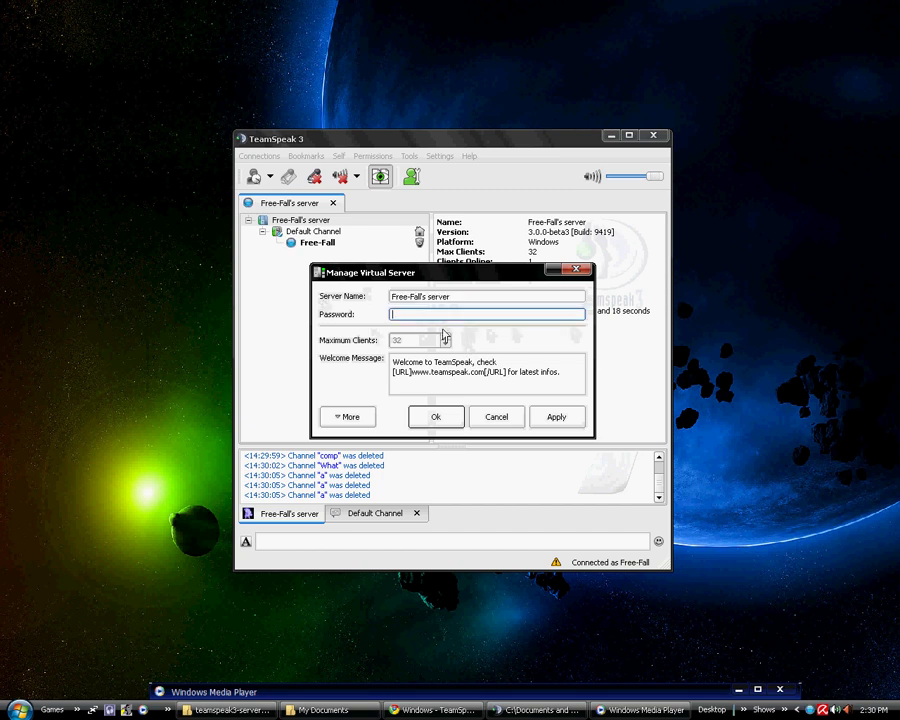
Examine the virtual server's additional host, transfer, anti-flood, security and miscellaneous settings, and collapse them again
click(350, 417)
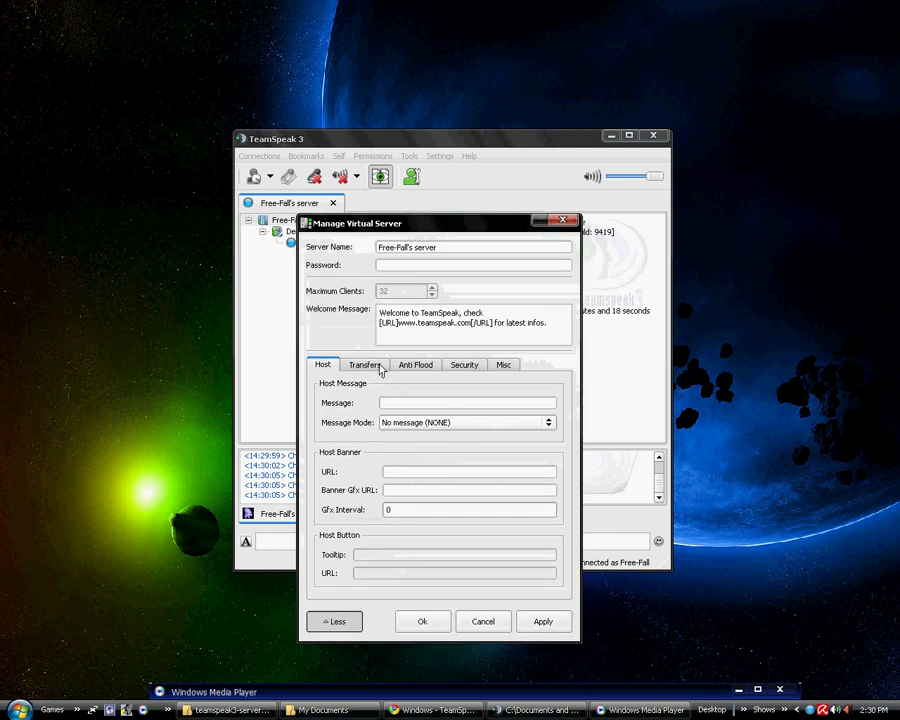
click(368, 366)
click(418, 365)
click(465, 367)
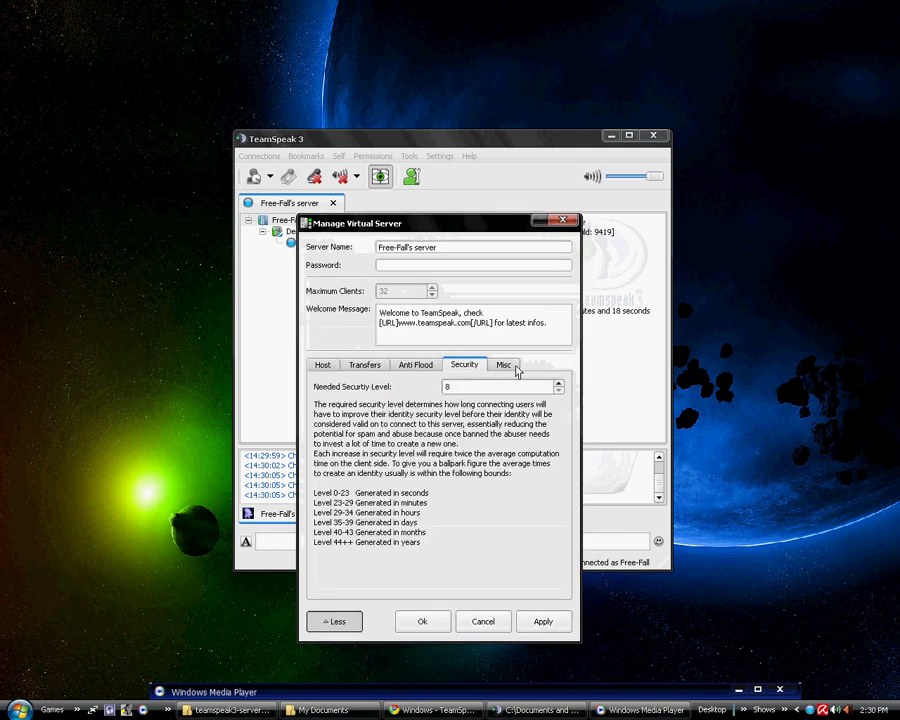
click(503, 365)
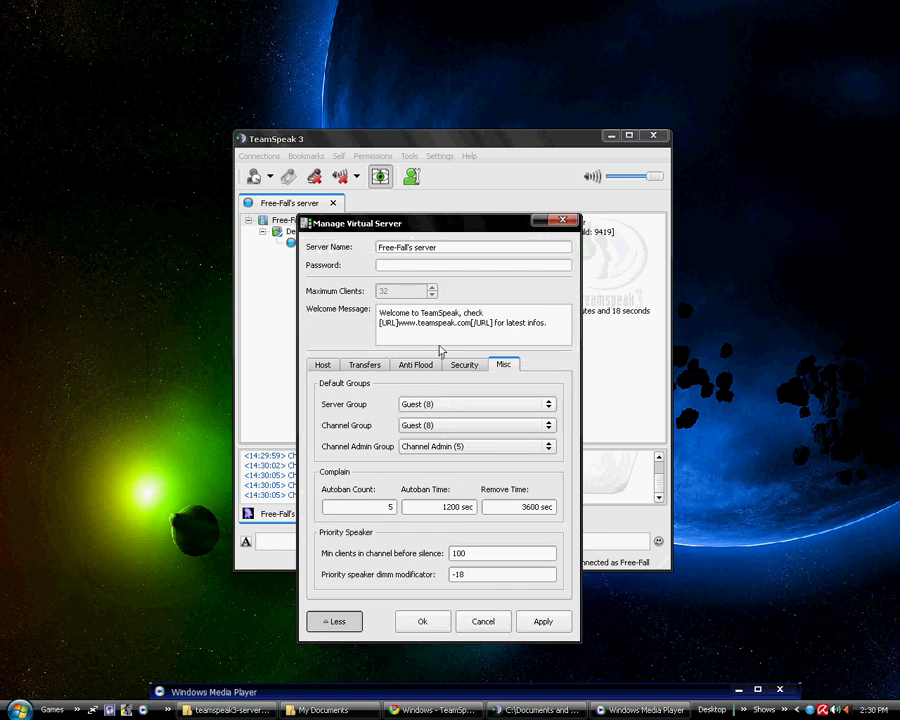
click(464, 365)
click(415, 365)
click(322, 364)
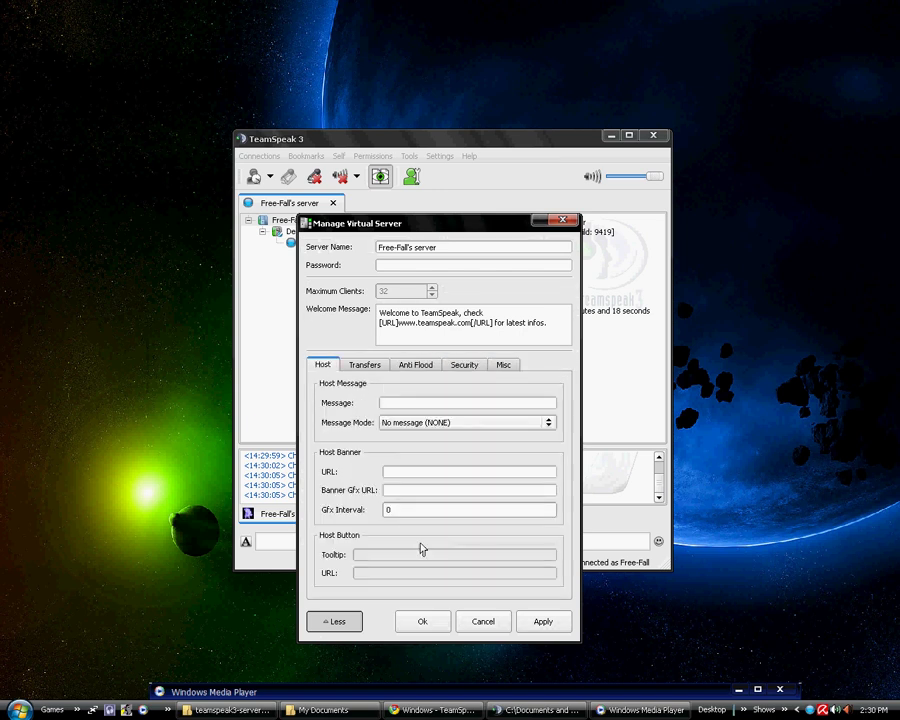
click(334, 621)
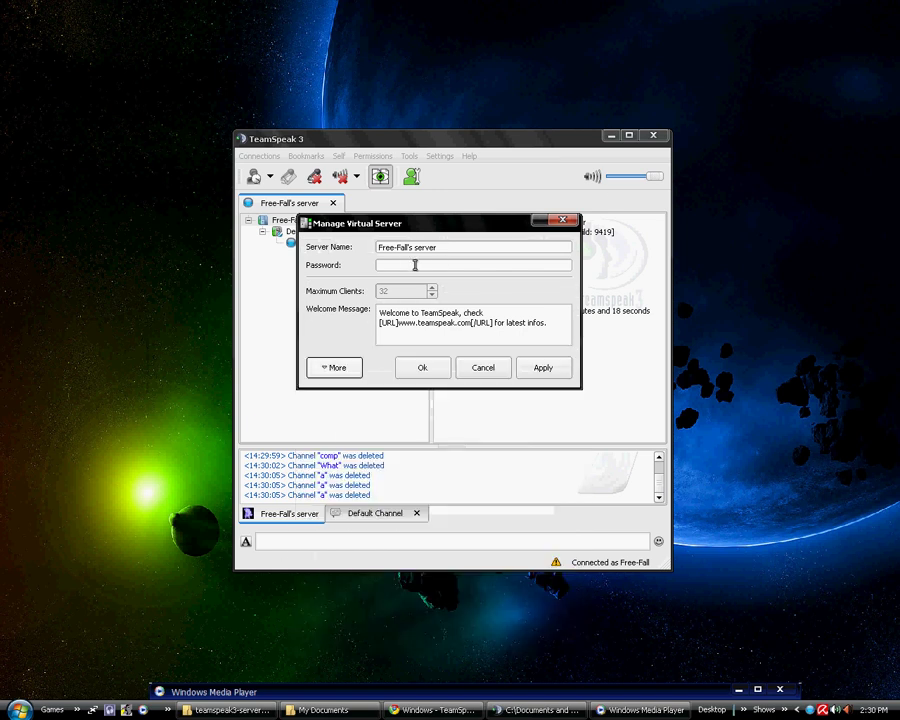
Highlight the welcome message, apply the virtual server settings and close them
drag(547, 323, 310, 290)
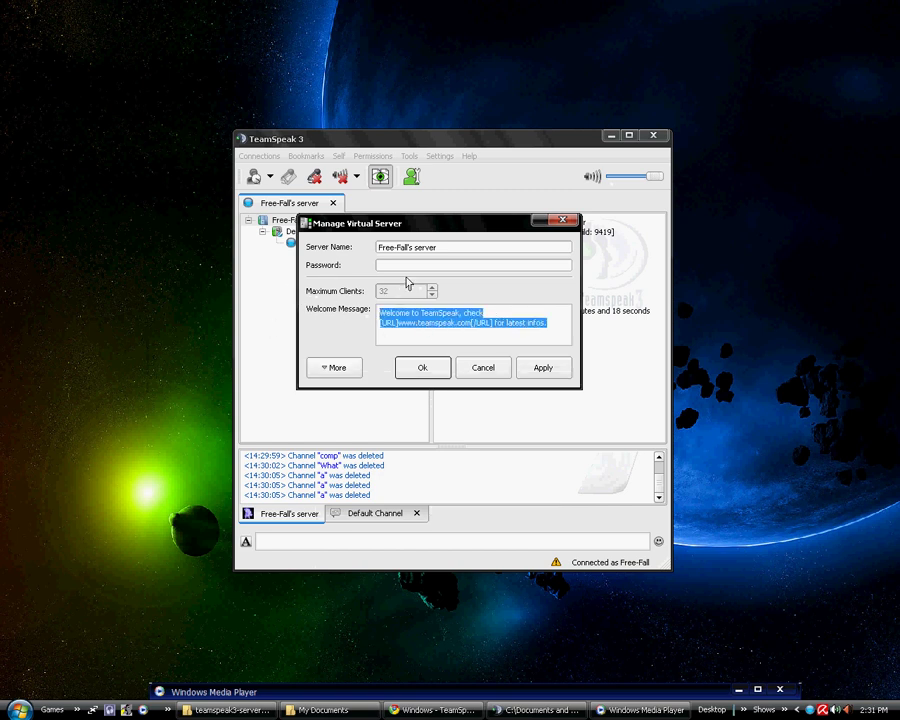
click(545, 369)
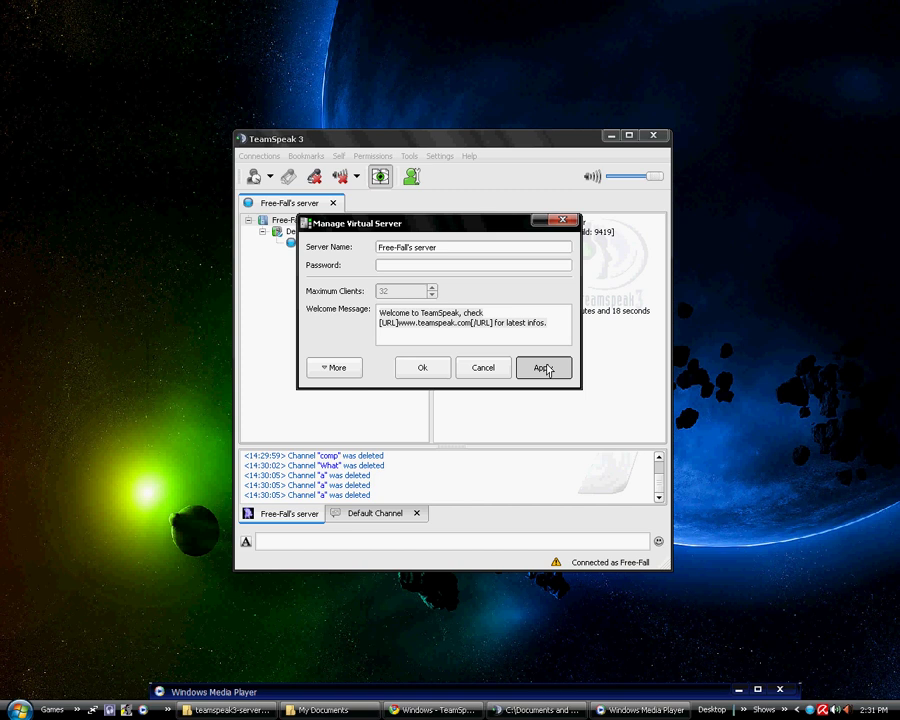
click(422, 368)
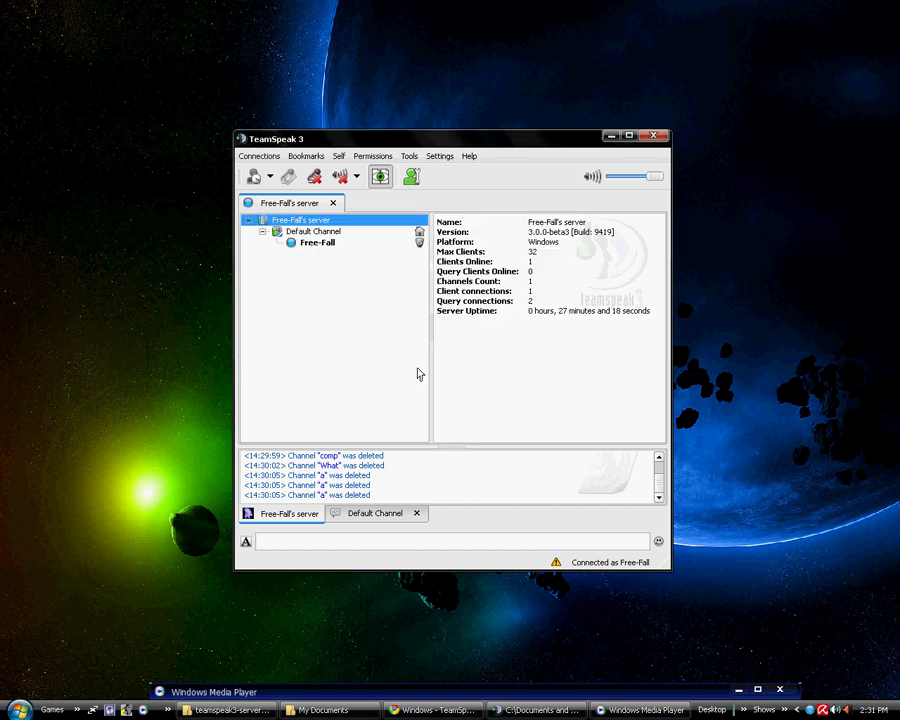
Start a new channel named "alp" and give it the topic "adf"
right_click(304, 233)
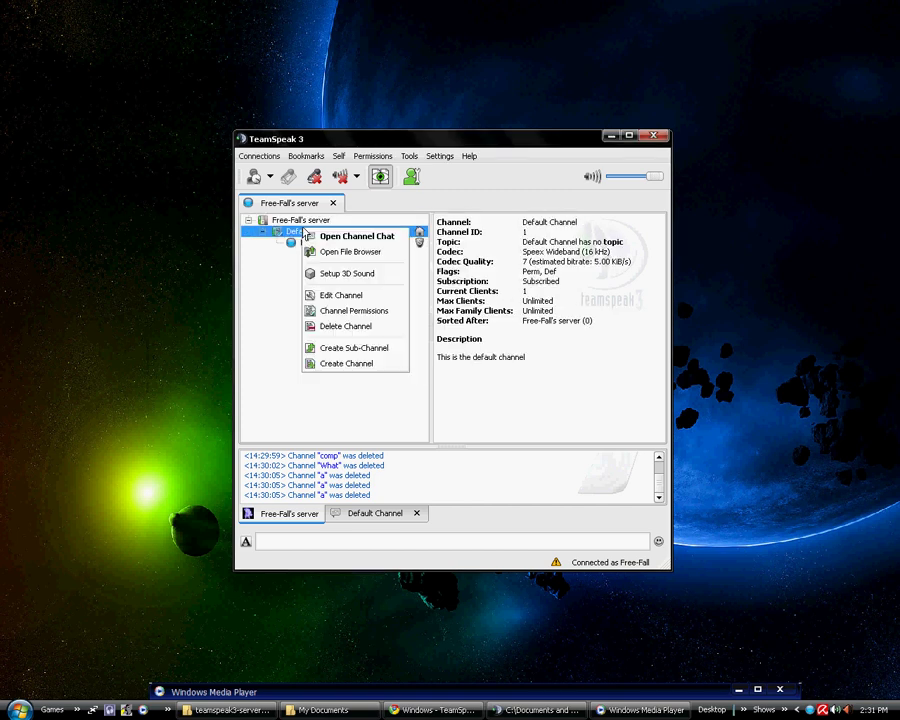
click(365, 365)
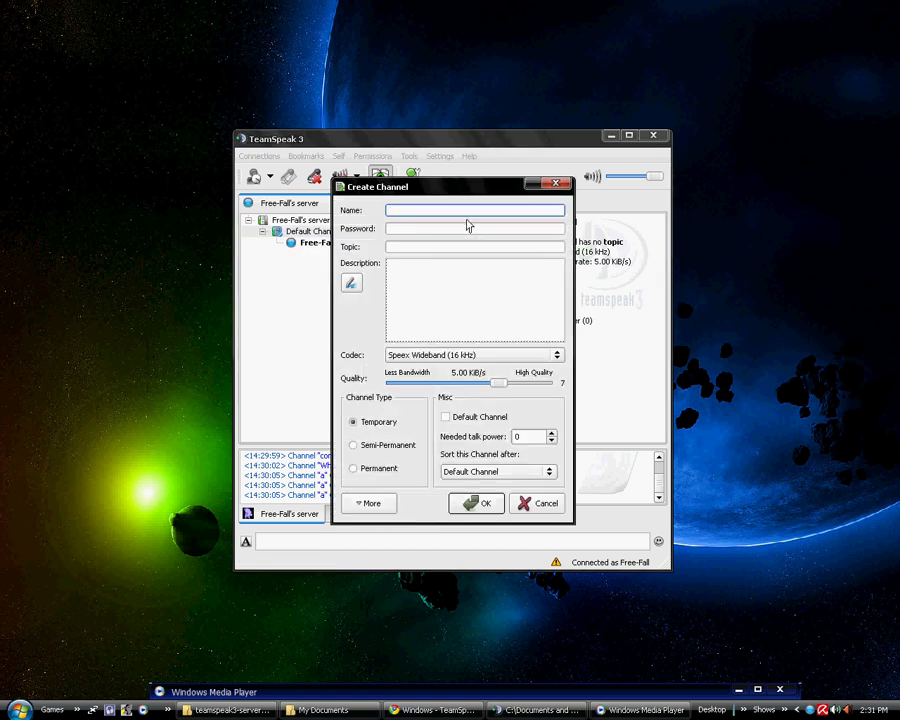
text(ab)
click(435, 265)
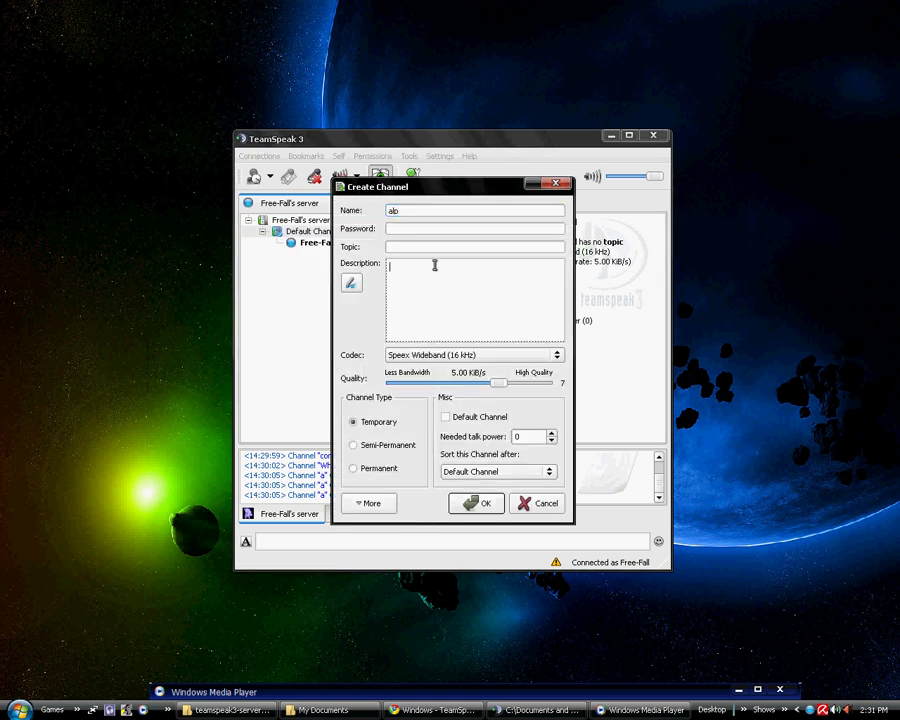
click(424, 245)
text(adf)
Enter the new channel's description as "adfasf ajklfjasklfjasjsklfjaskljf k", using the separate description editor for the longer text
click(427, 286)
text(adfasf)
click(350, 283)
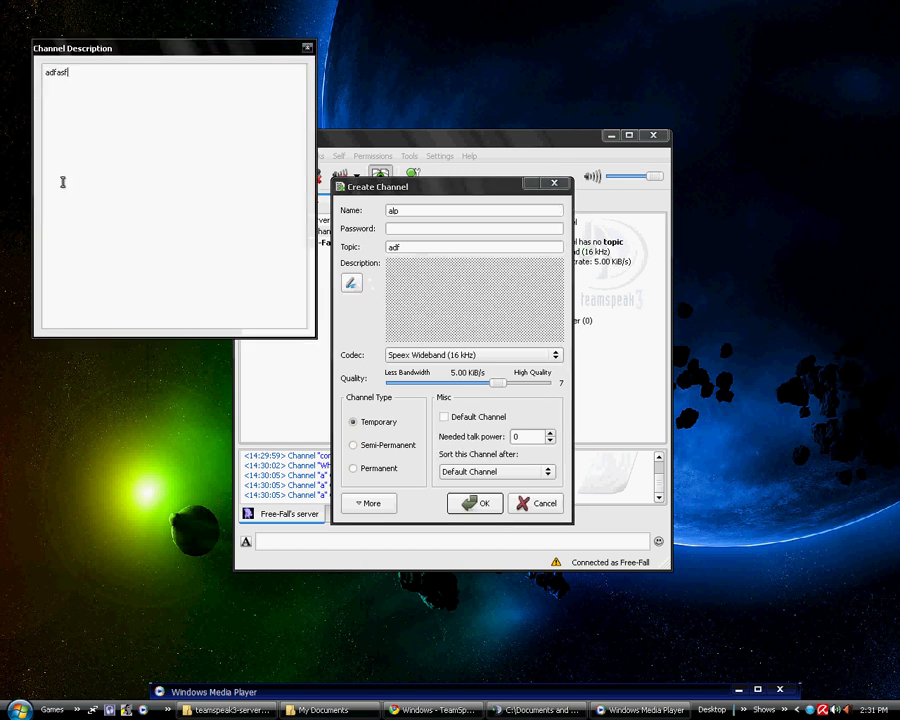
text(ajklfjasklfjasjsklfjasklfjf k)
click(433, 291)
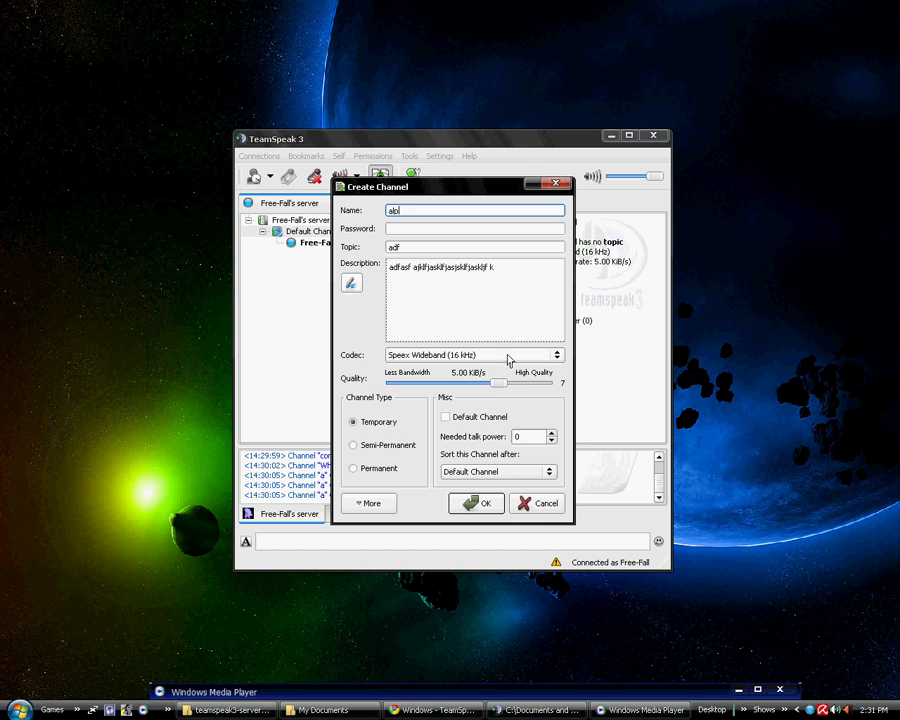
Make the alp channel permanent but not the default, sort it after Default Channel, and create it
click(354, 470)
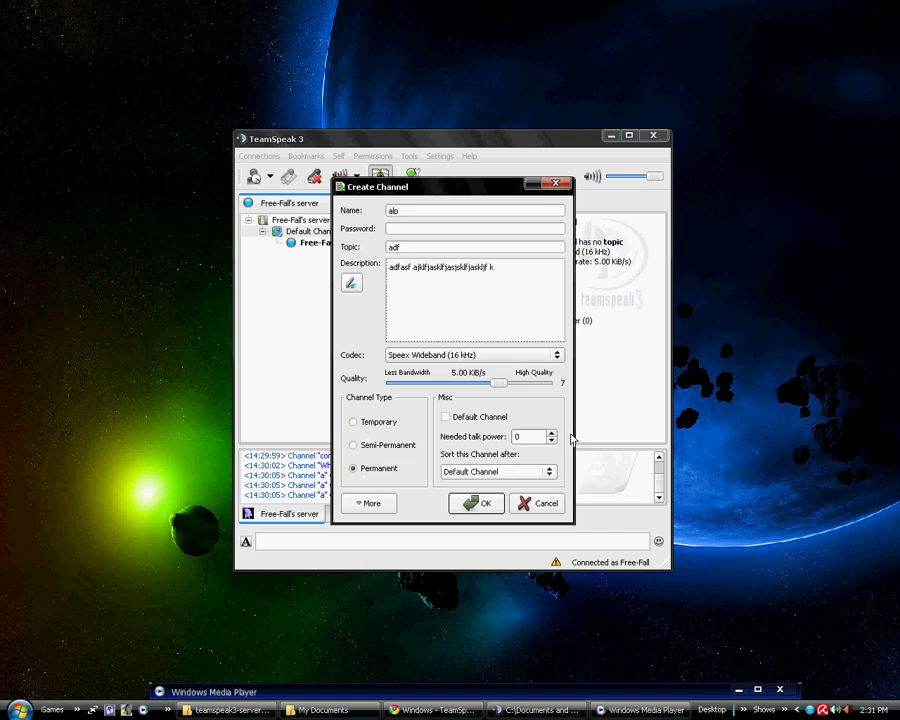
click(446, 418)
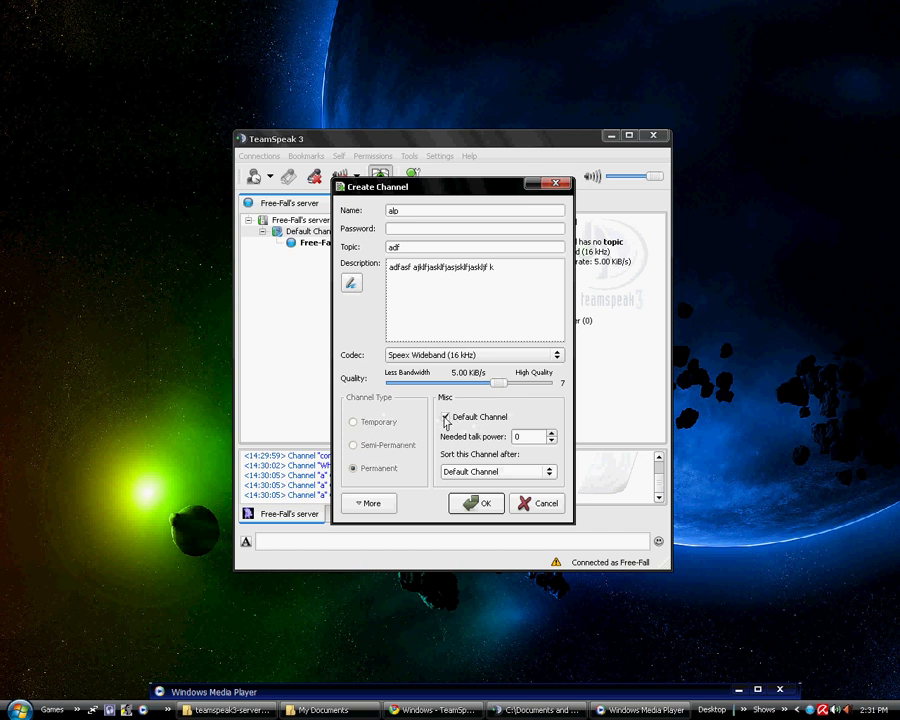
click(449, 416)
click(447, 416)
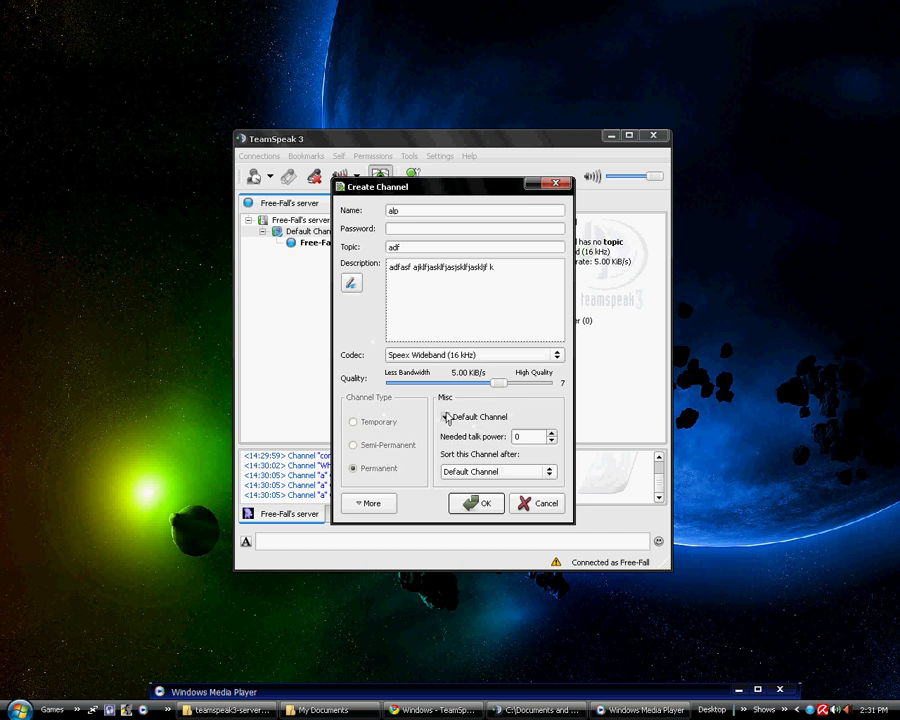
click(448, 416)
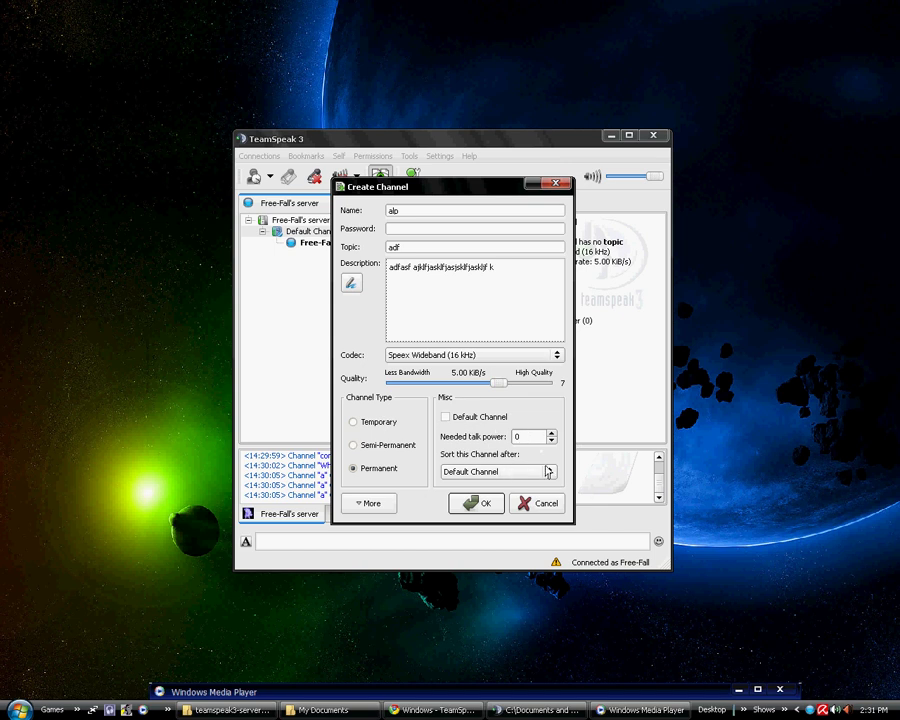
click(514, 472)
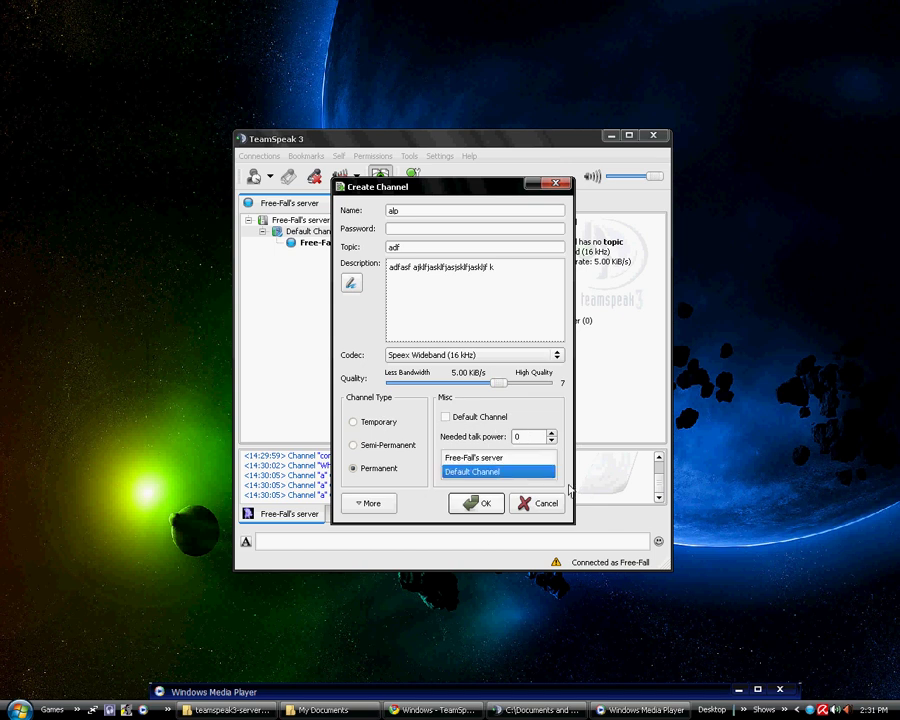
click(496, 474)
click(478, 503)
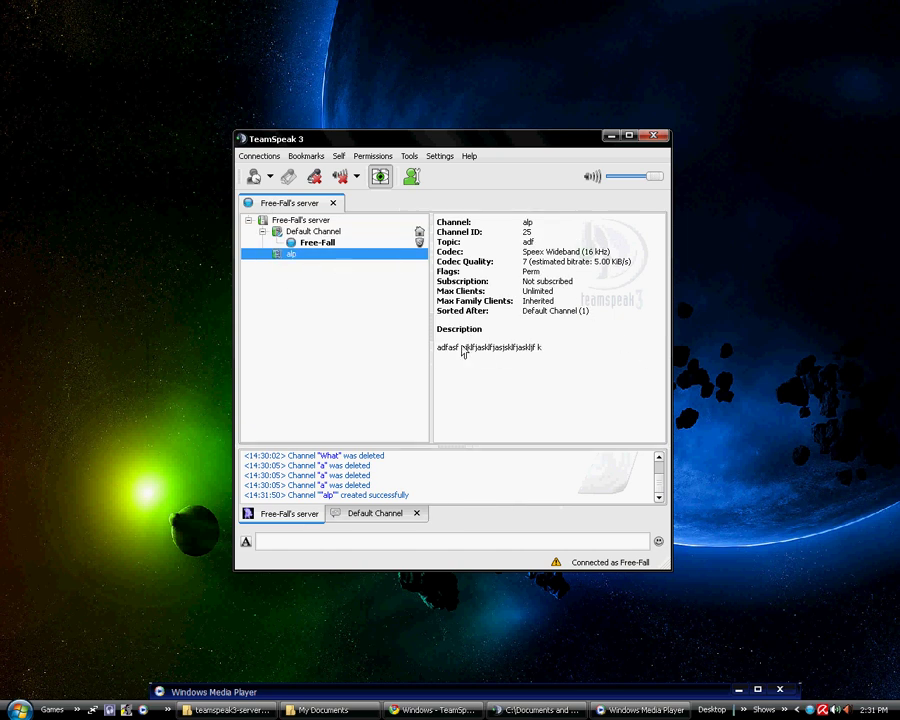
double_click(450, 347)
drag(595, 311, 311, 307)
click(290, 303)
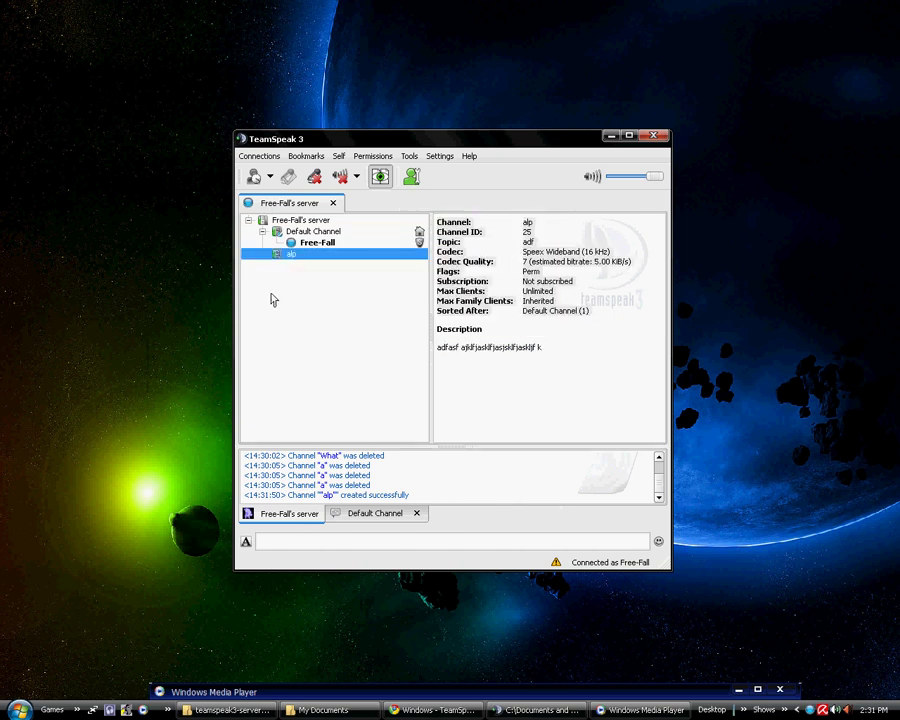
Create a permanent channel named "AFK" sorted after alp, with a needed talk power of 1000
right_click(302, 259)
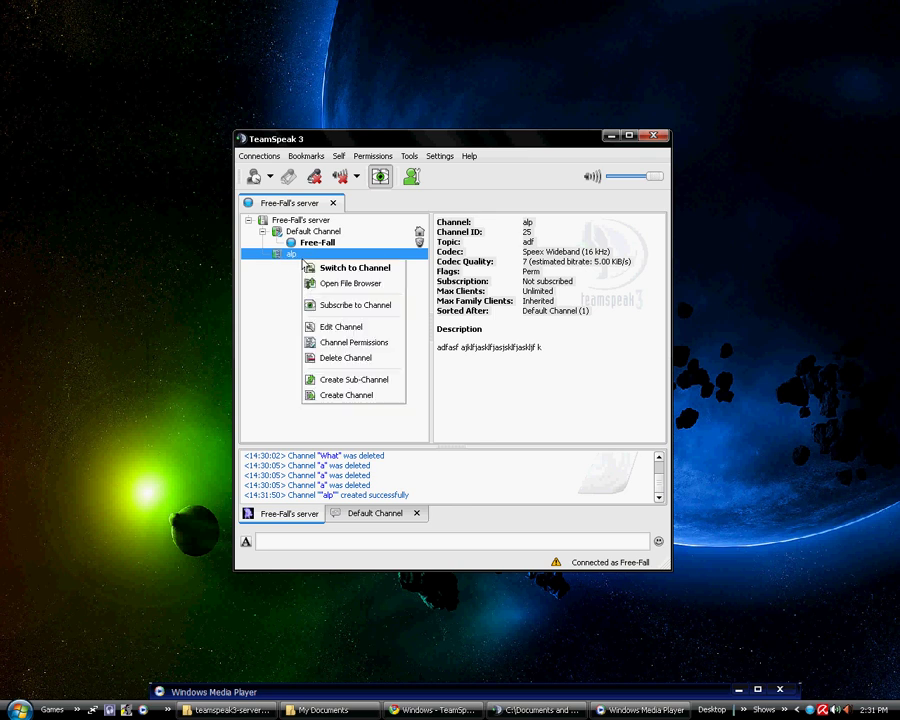
click(348, 396)
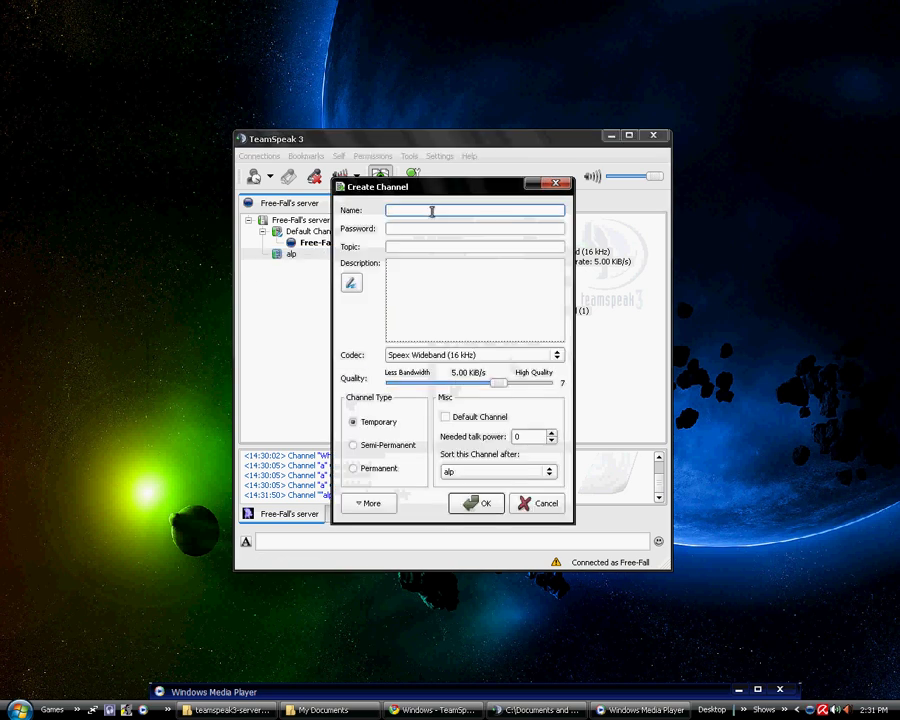
text(AFK)
click(438, 289)
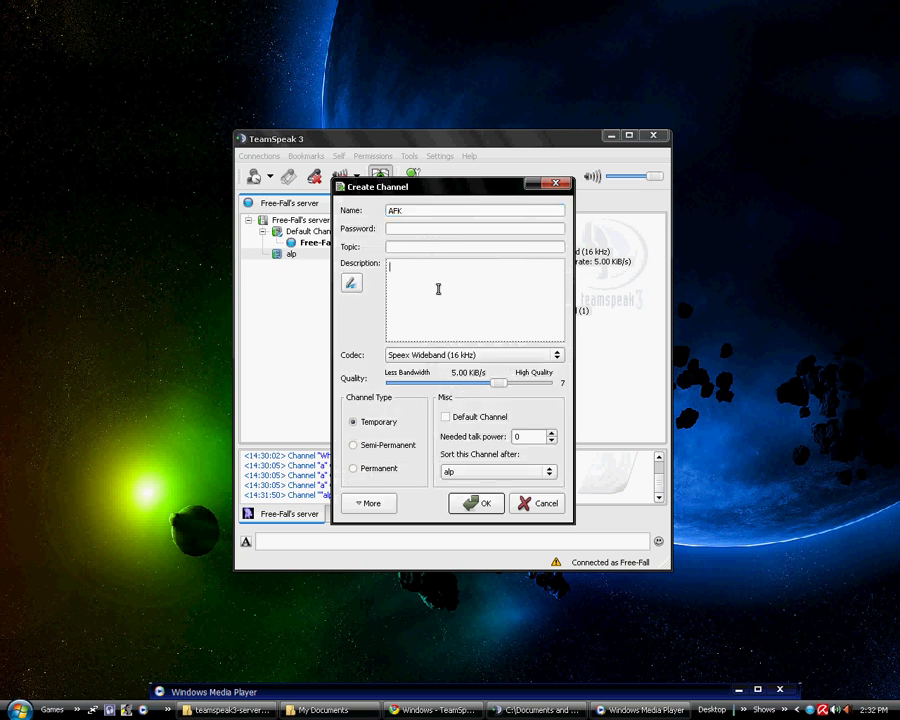
click(368, 468)
key(Tab)
key(Tab)
text(1000)
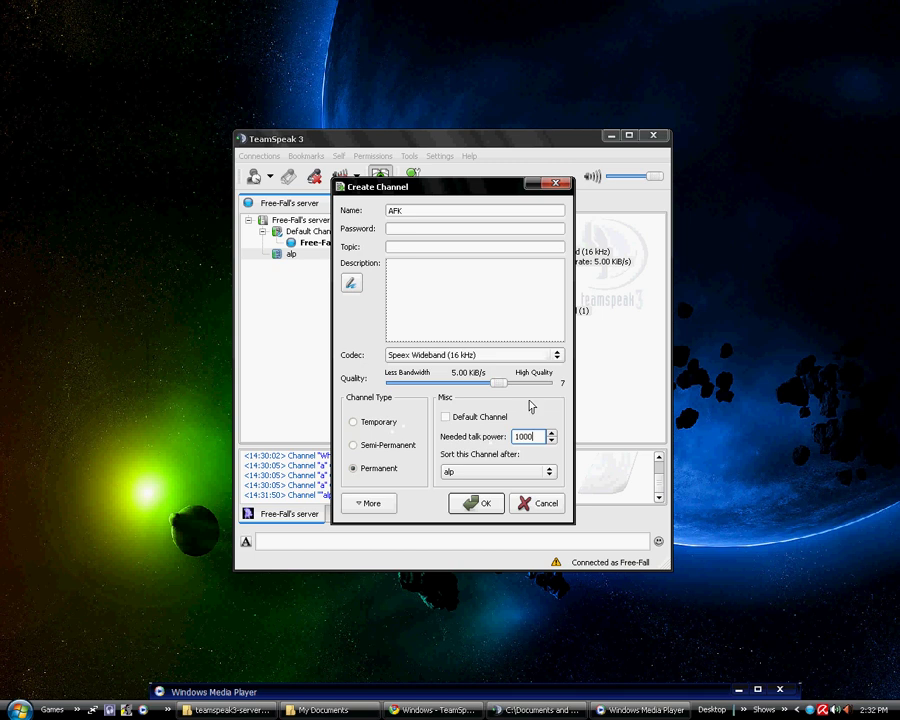
click(484, 504)
click(486, 505)
click(486, 505)
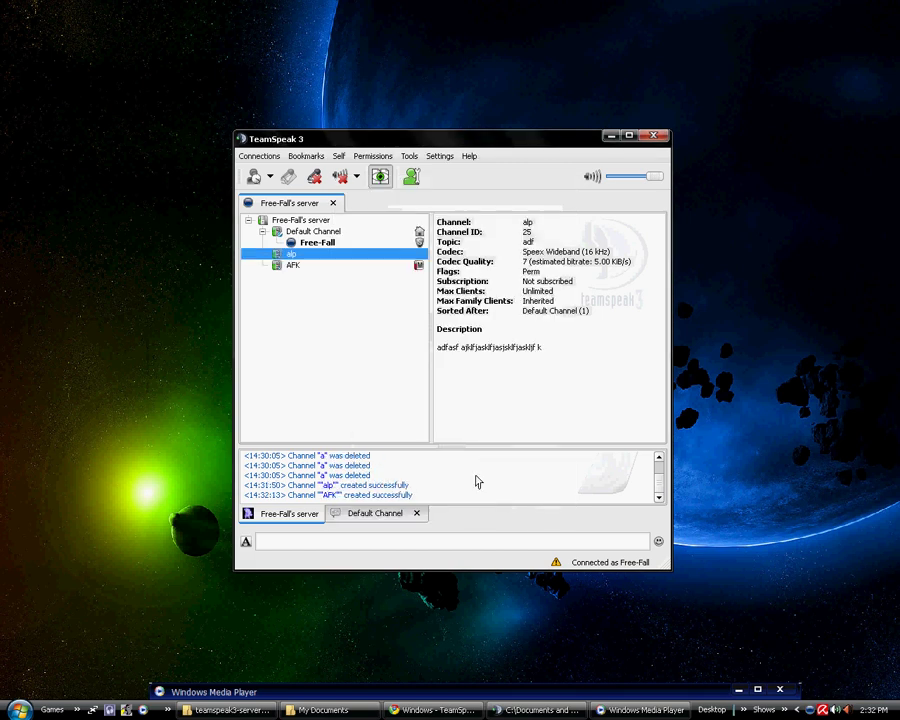
Switch to the AFK channel and view the options available for the own client there
double_click(300, 265)
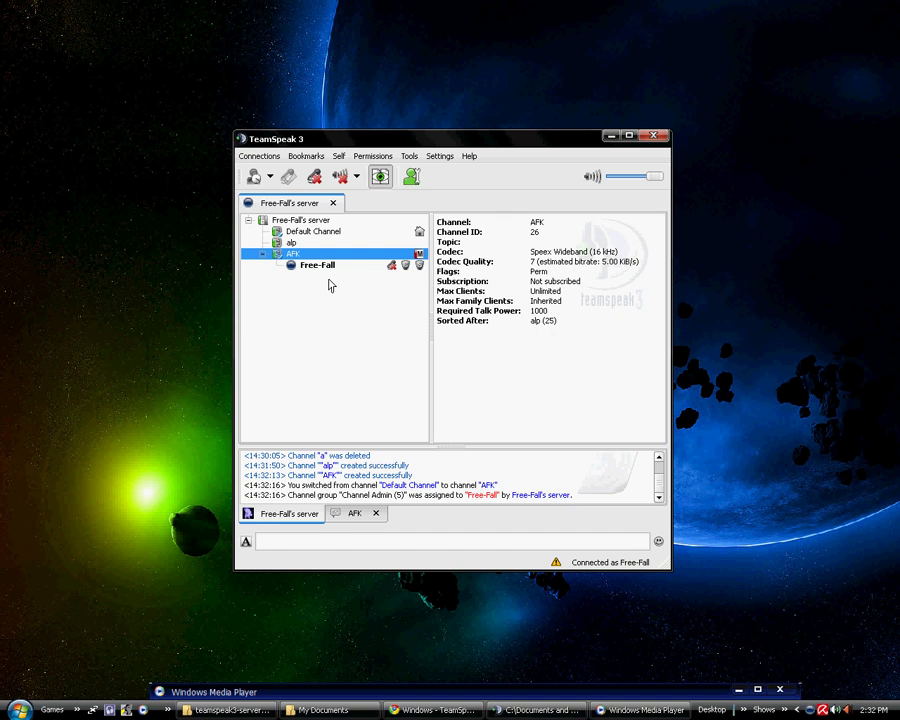
right_click(333, 270)
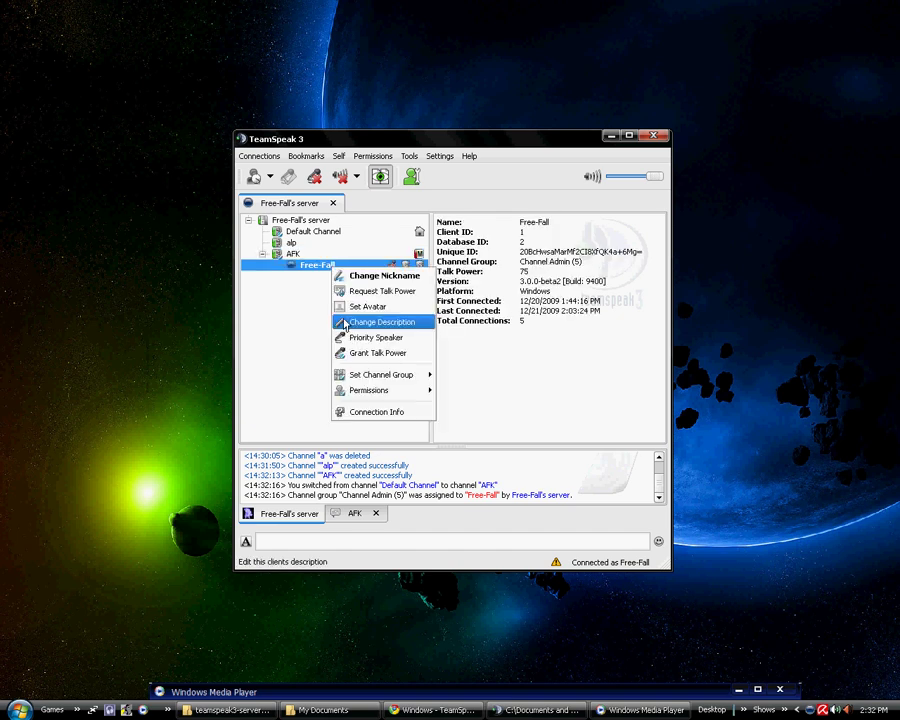
click(276, 311)
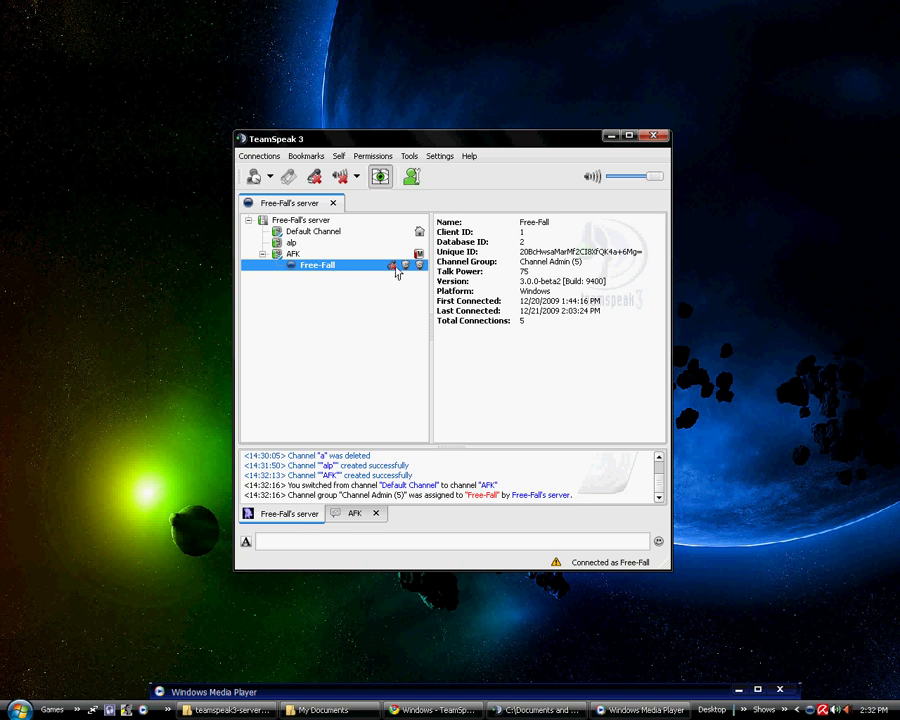
Create a permanent sub-channel named "l" under the alp channel
click(295, 244)
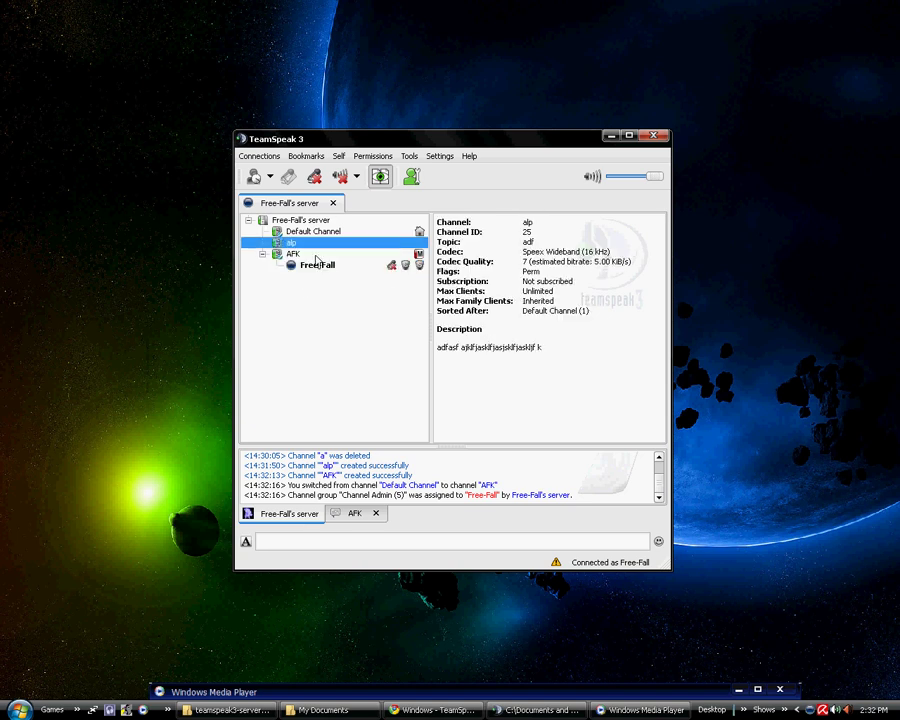
right_click(278, 247)
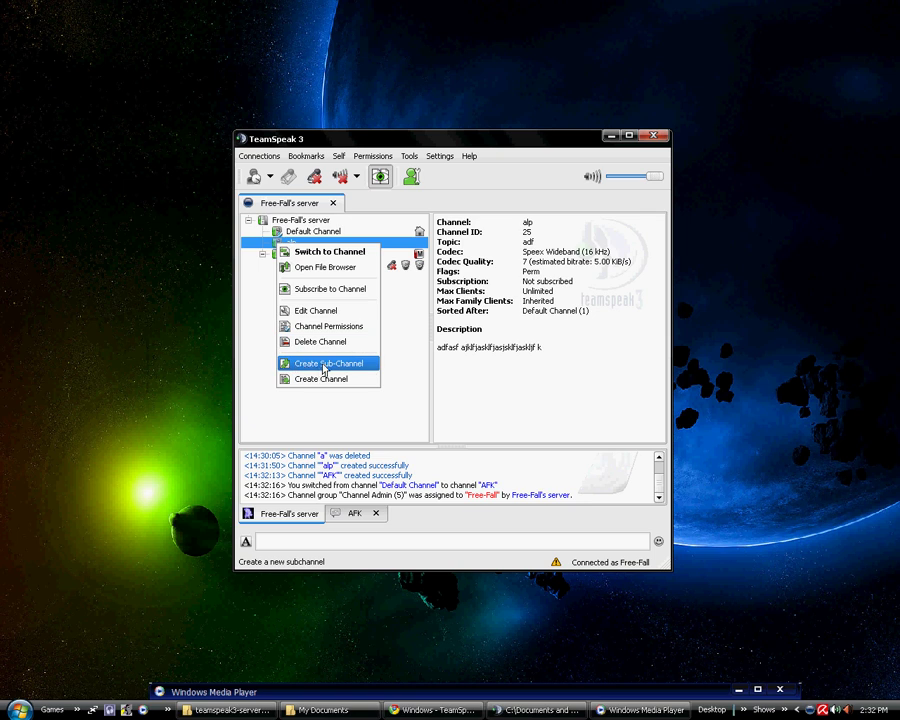
click(348, 364)
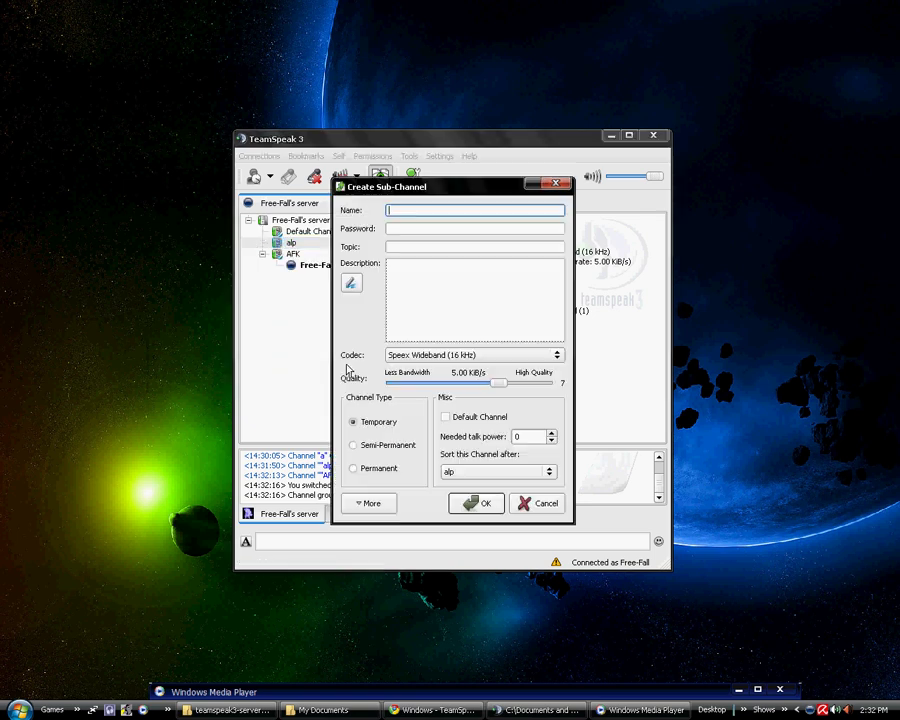
click(405, 249)
click(420, 209)
click(380, 469)
click(478, 503)
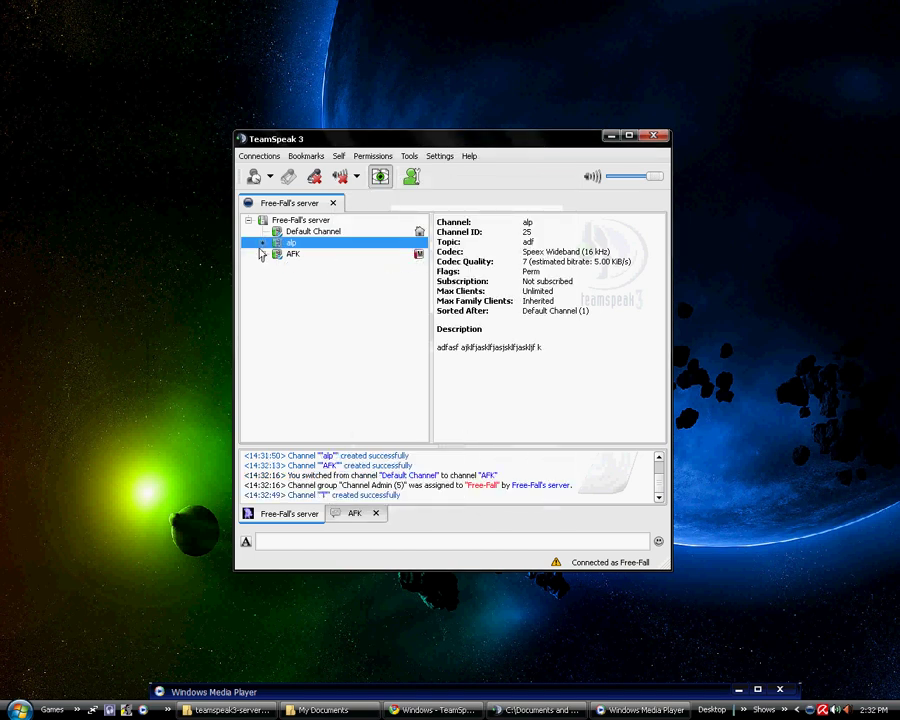
Create a permanent sub-channel named "j" under the l channel
right_click(303, 259)
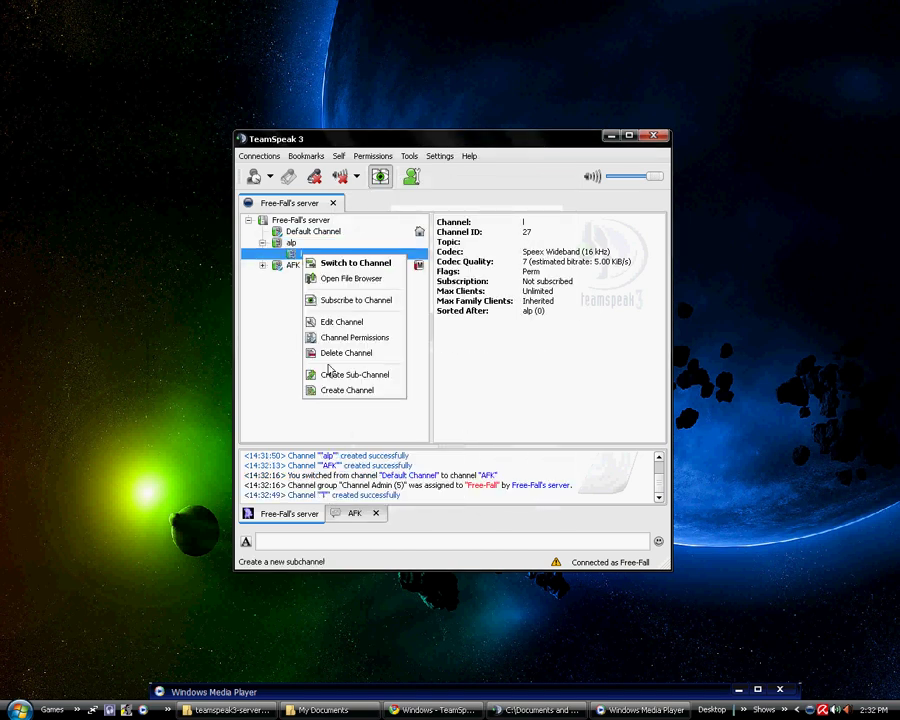
click(352, 375)
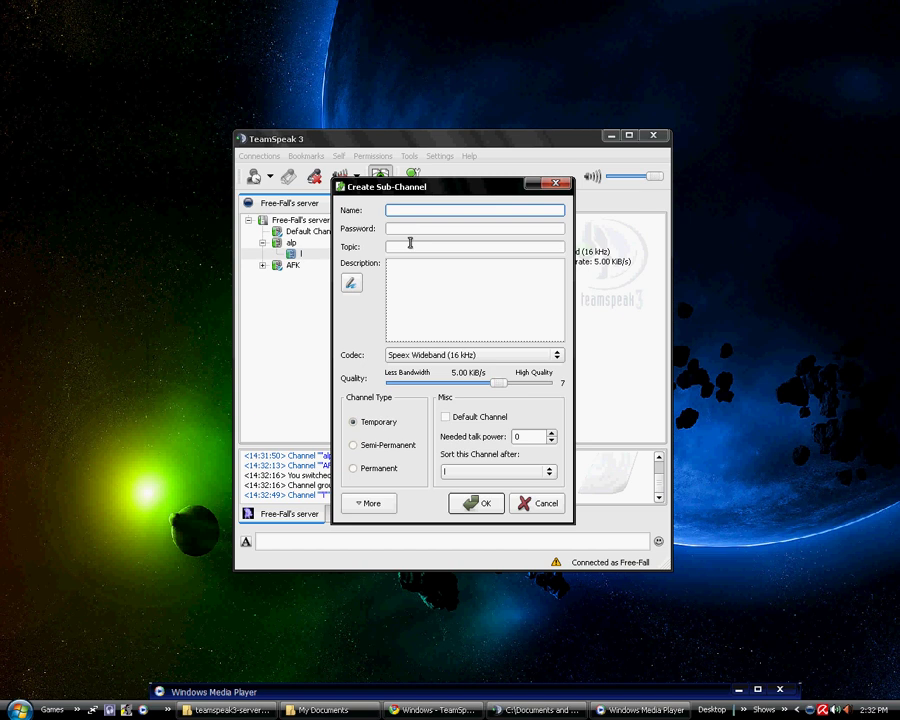
click(376, 468)
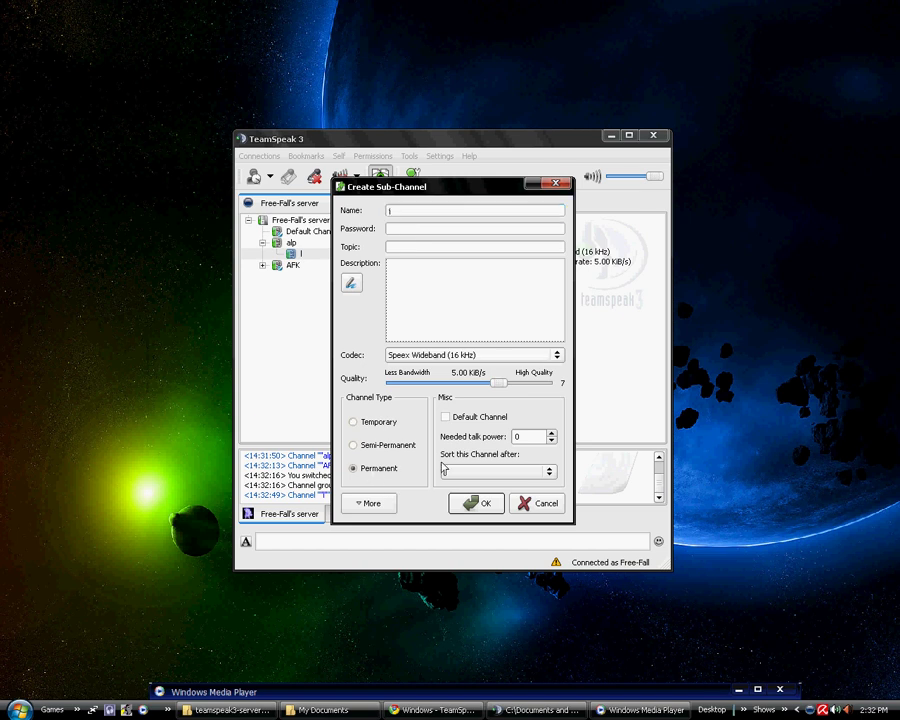
click(481, 503)
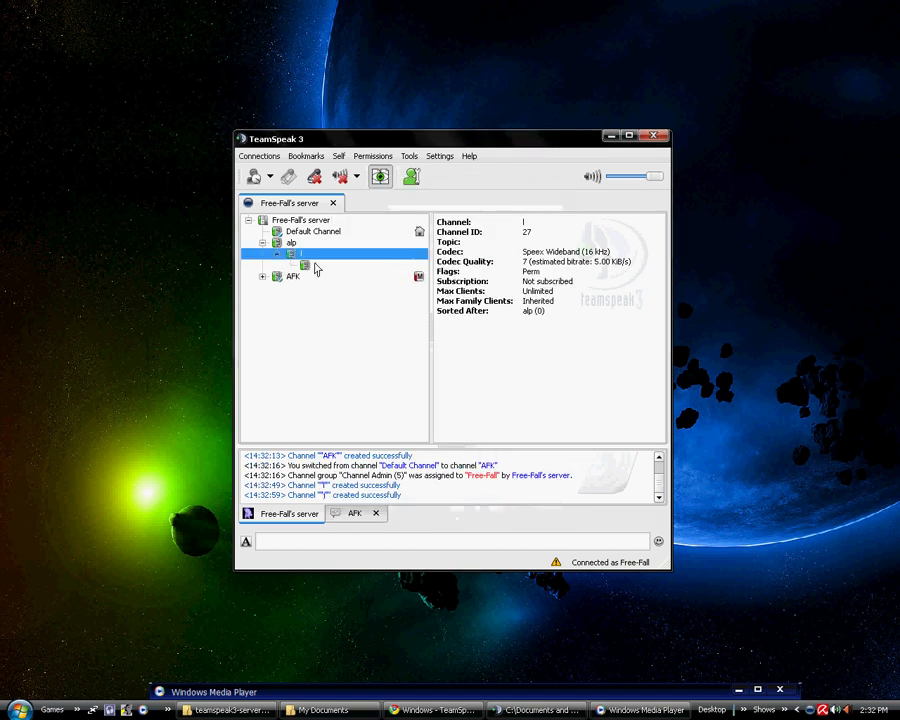
Move the l channel with its sub-channel out of alp to the server's top level, directly after alp
drag(312, 262, 290, 245)
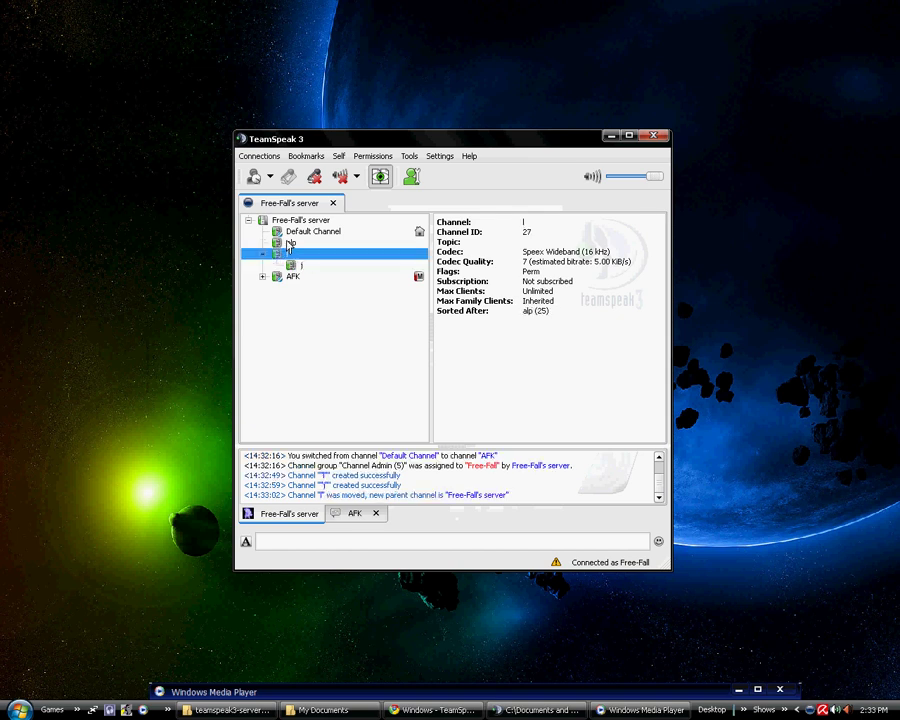
click(290, 243)
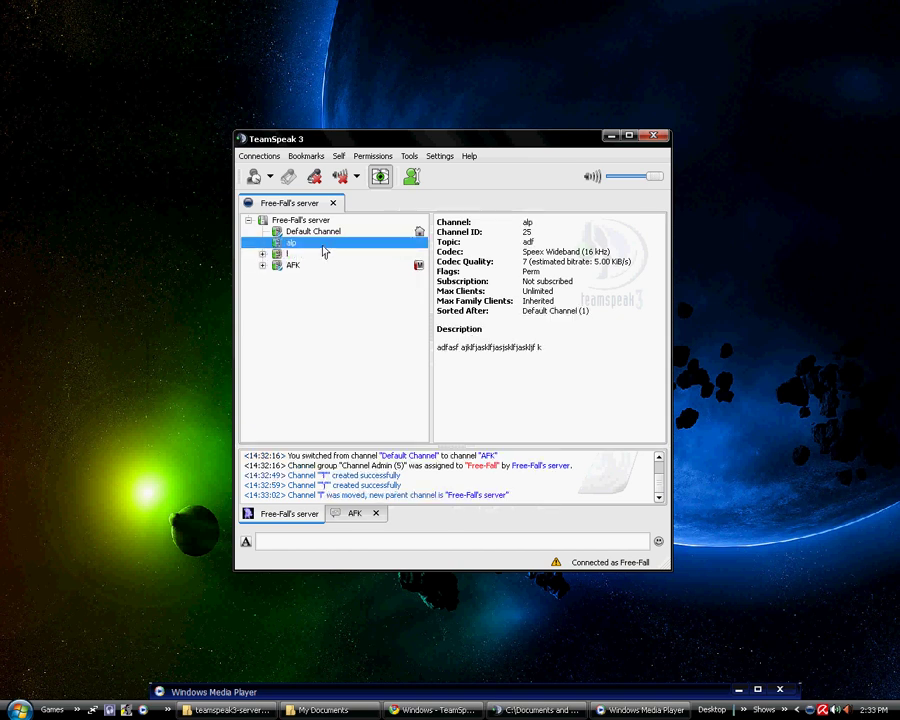
click(262, 254)
click(262, 254)
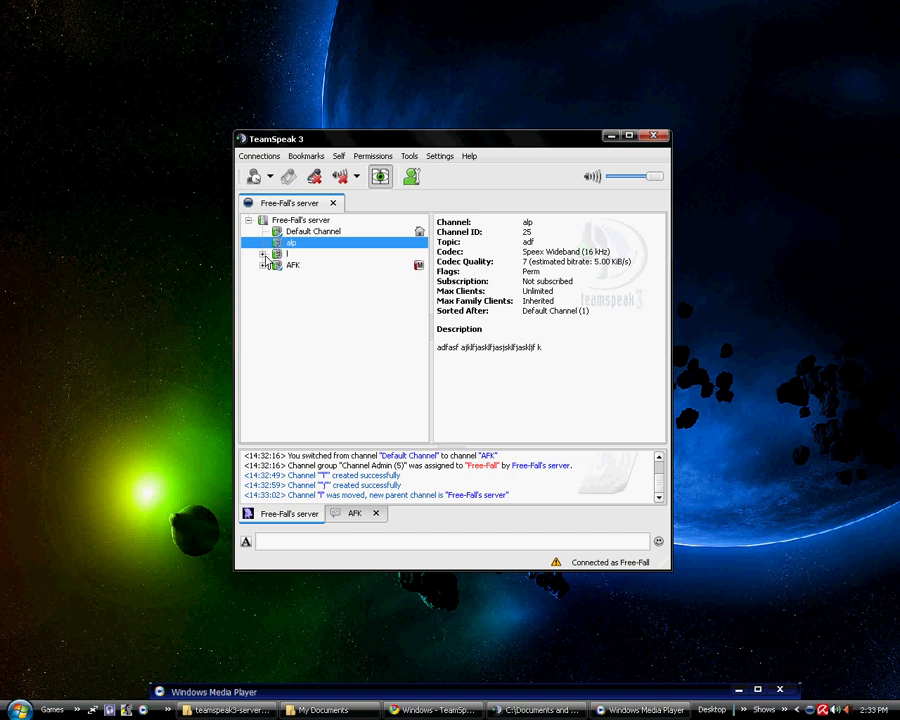
Switch to the Default Channel and set its needed talk power to 1
double_click(313, 231)
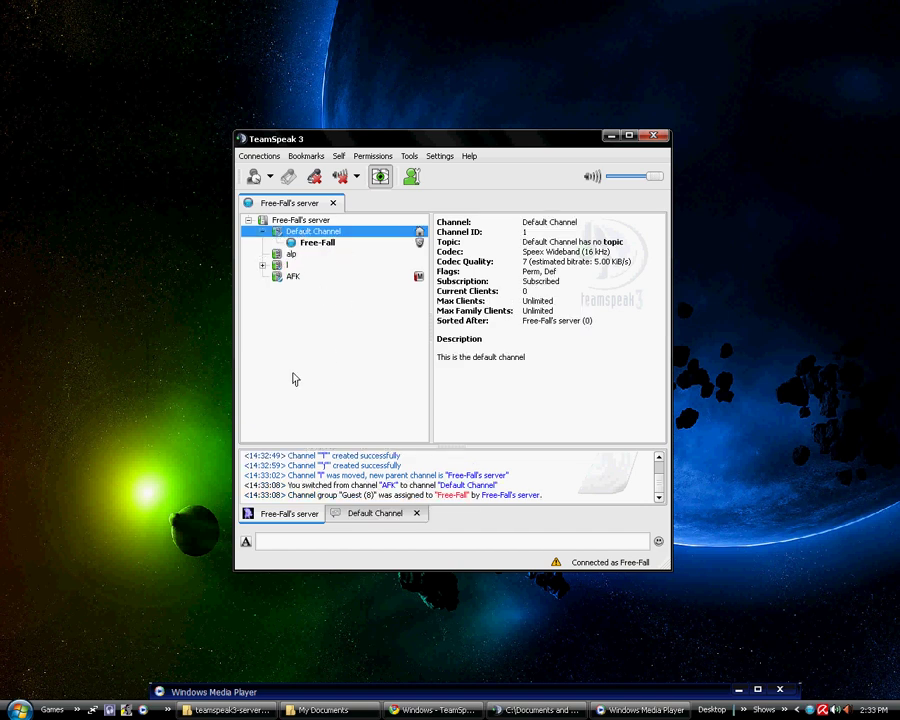
right_click(338, 233)
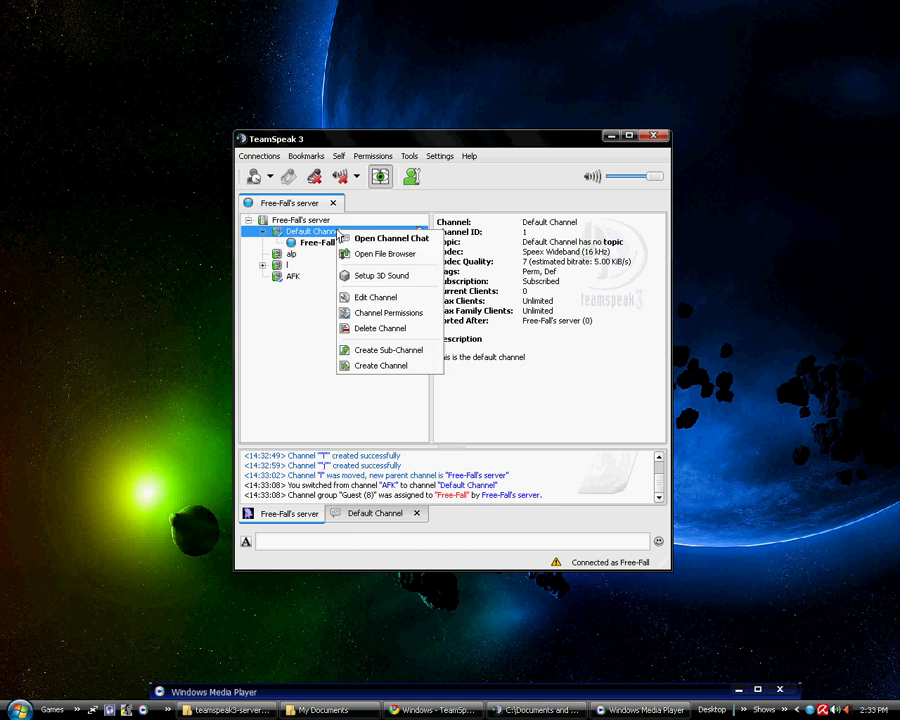
click(381, 298)
click(545, 437)
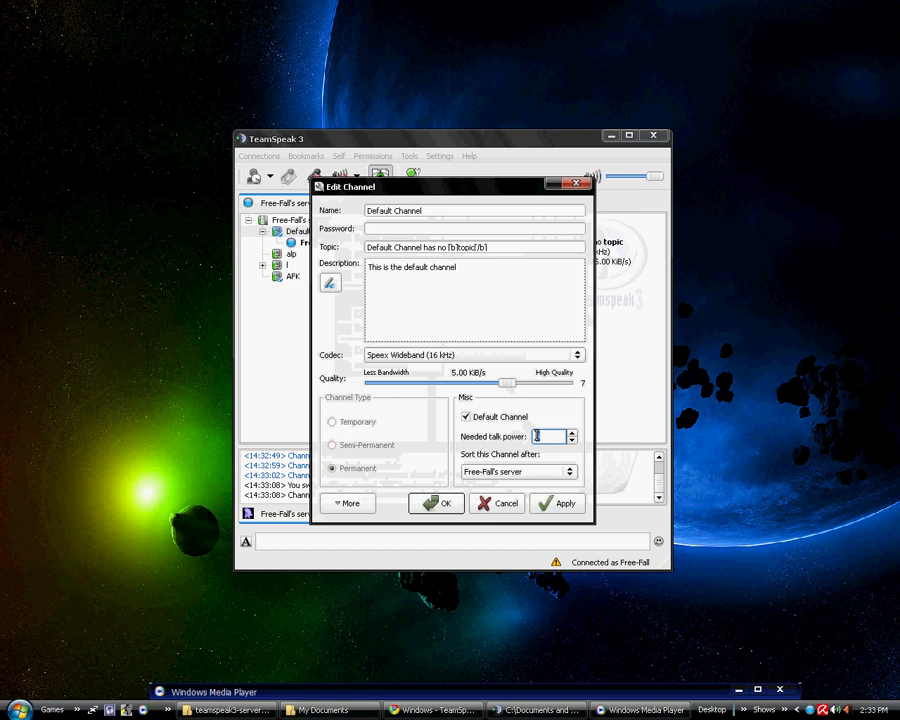
click(556, 505)
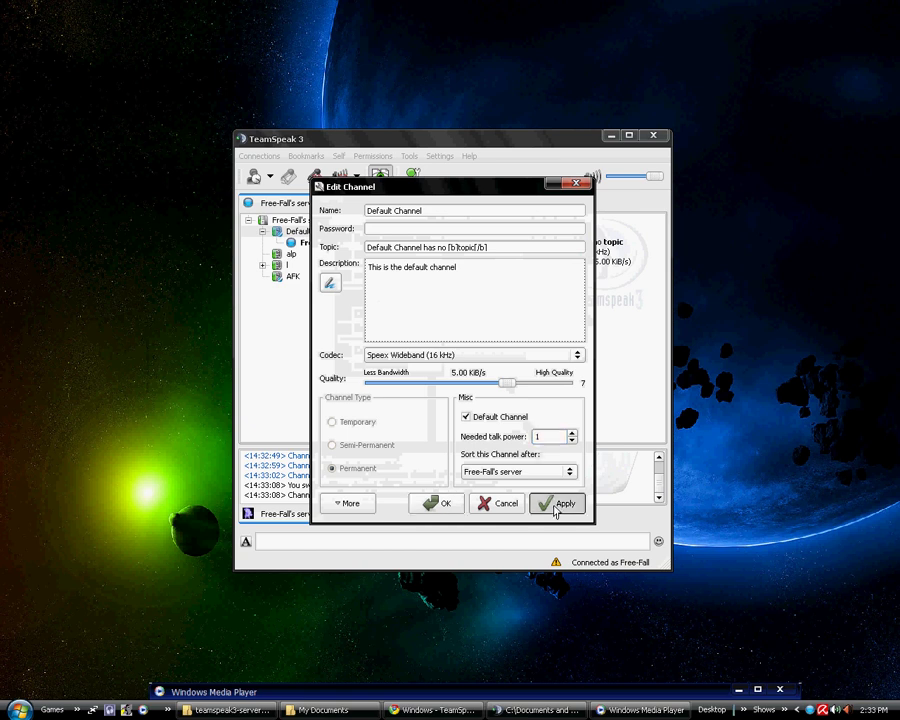
click(438, 502)
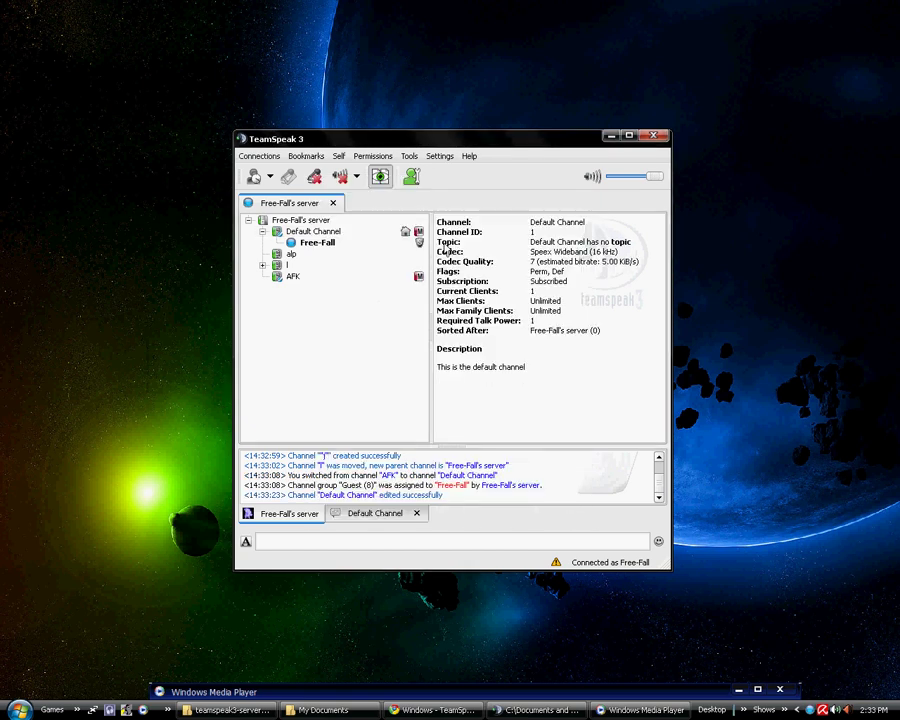
Examine the permissions overview of the own client in the Default Channel, looking through the server, channel, channel group and combined permissions
click(315, 244)
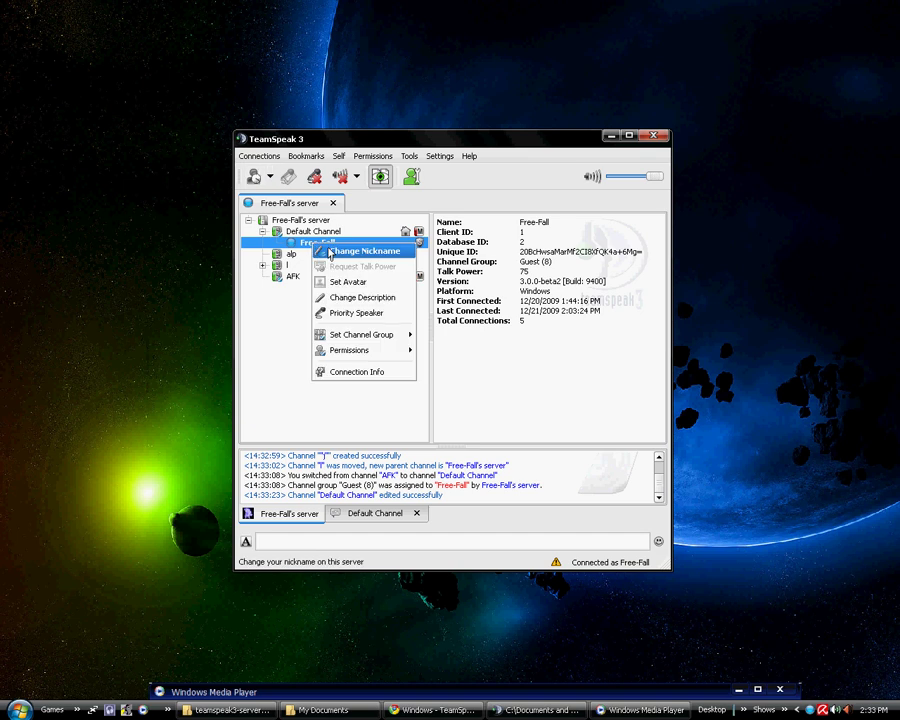
mouse_move(402, 350)
click(440, 352)
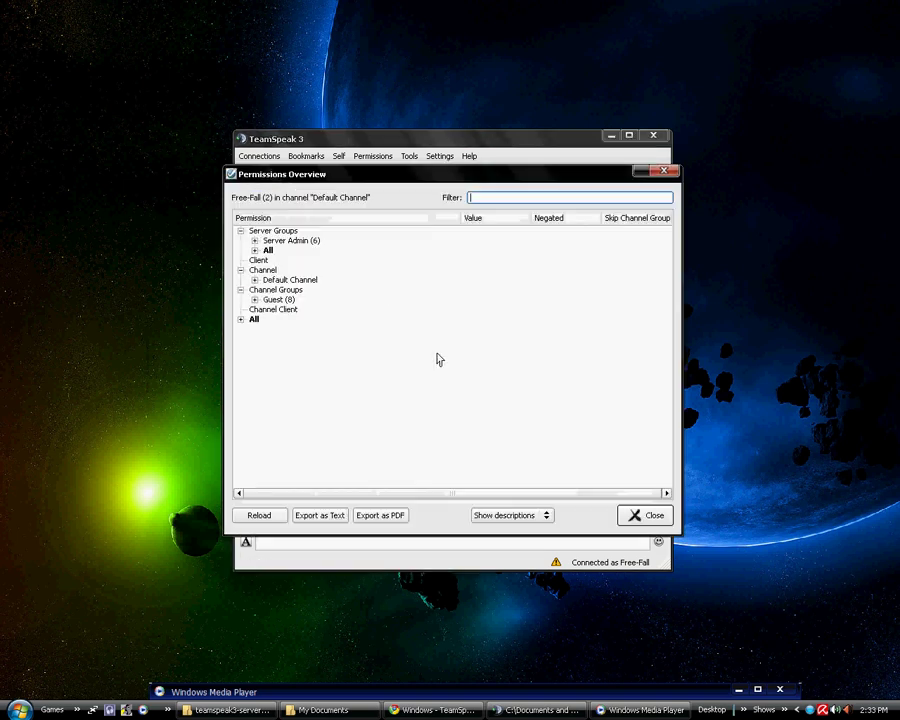
drag(312, 176, 347, 234)
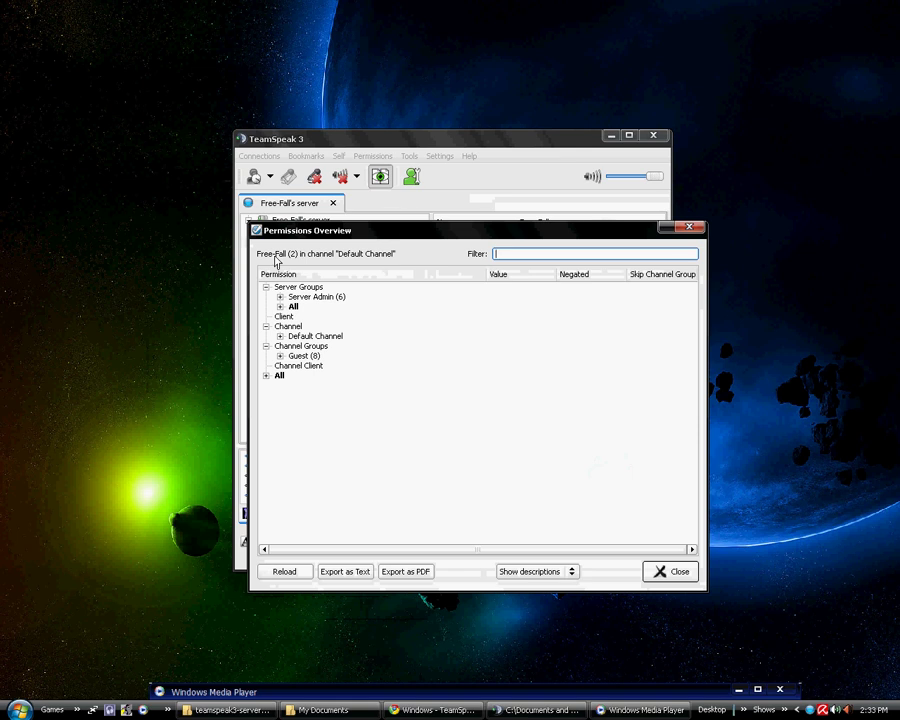
click(280, 297)
click(280, 297)
click(266, 287)
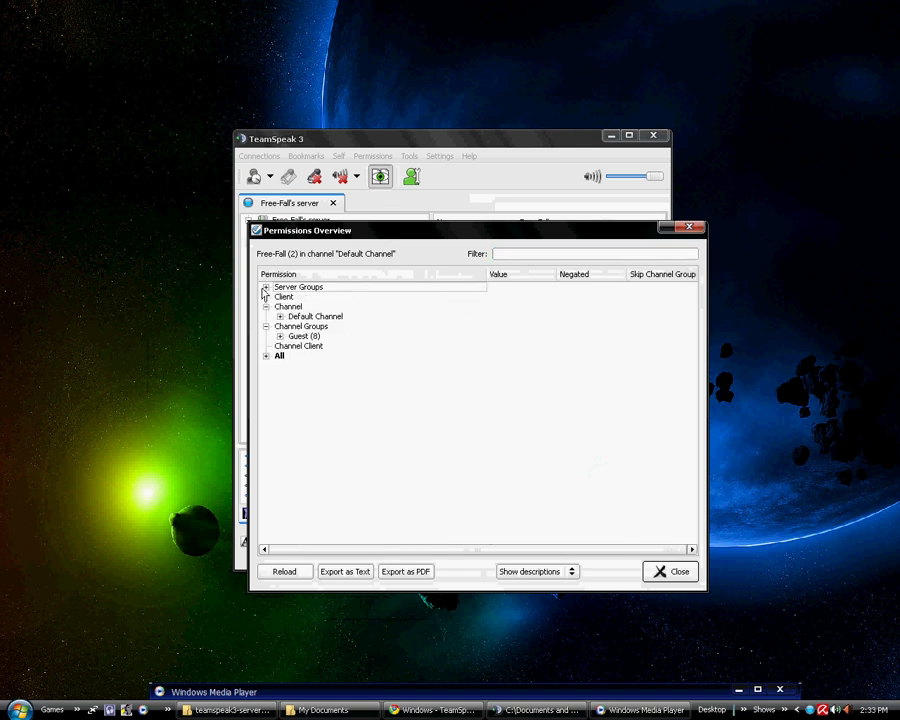
click(266, 307)
click(268, 340)
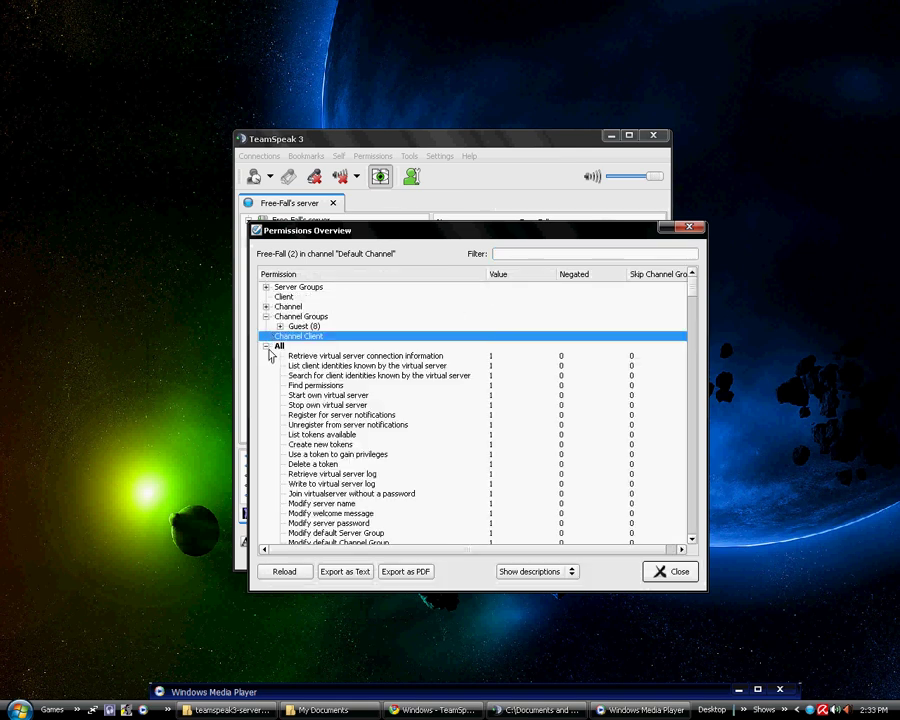
click(266, 346)
click(266, 316)
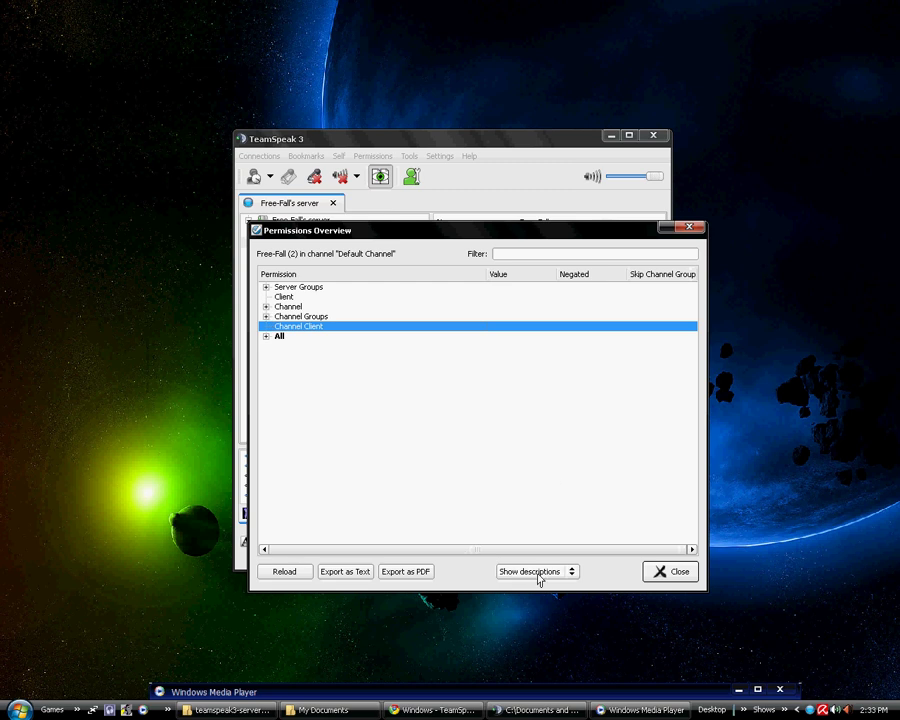
Reload the permissions overview, check its display options while keeping descriptions shown, and close it
click(295, 577)
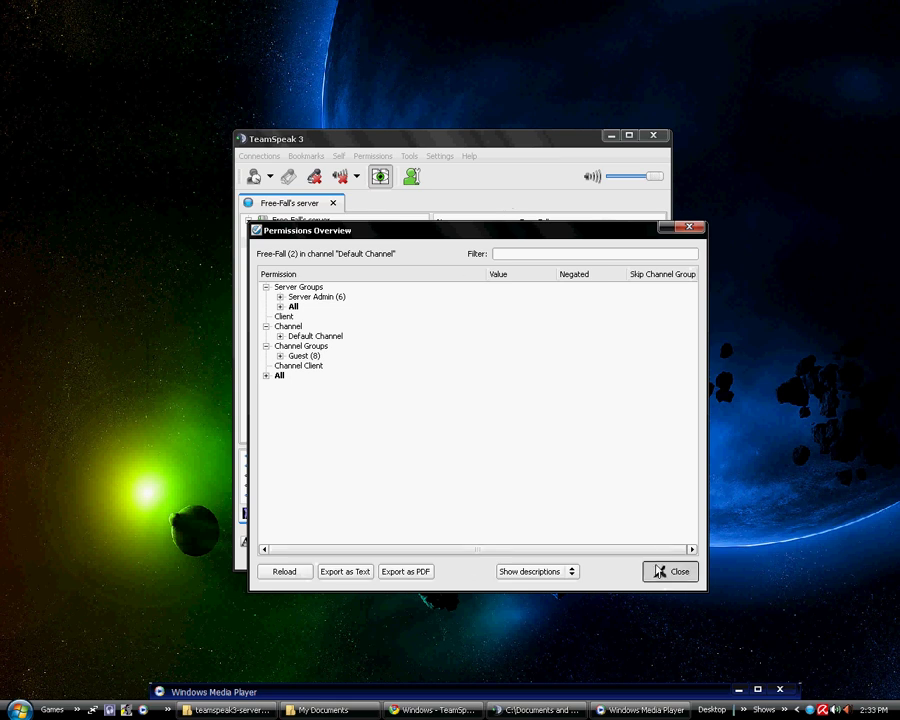
click(565, 572)
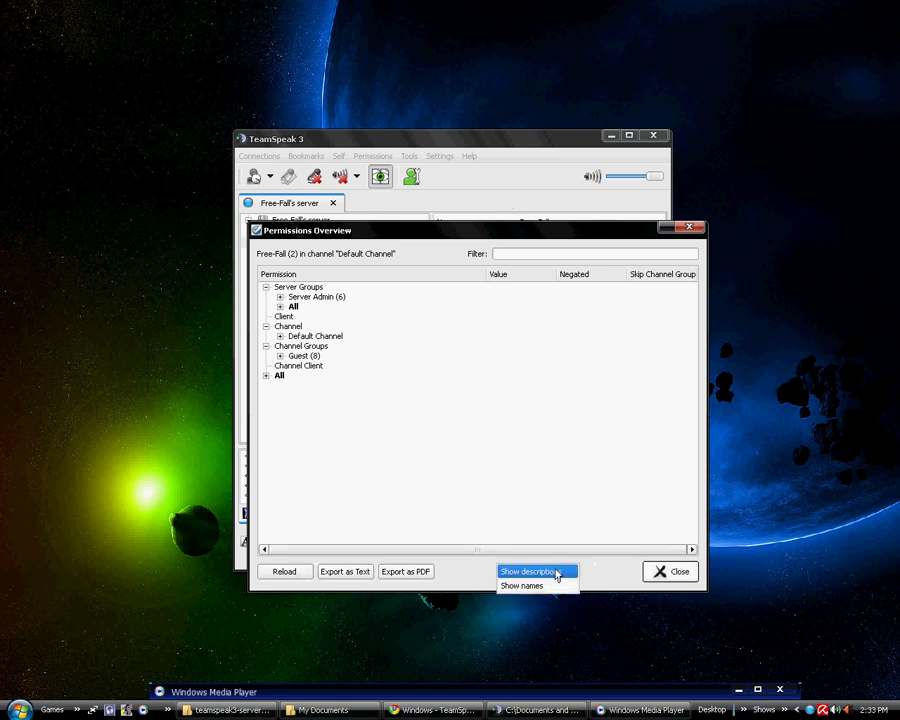
click(558, 572)
click(660, 574)
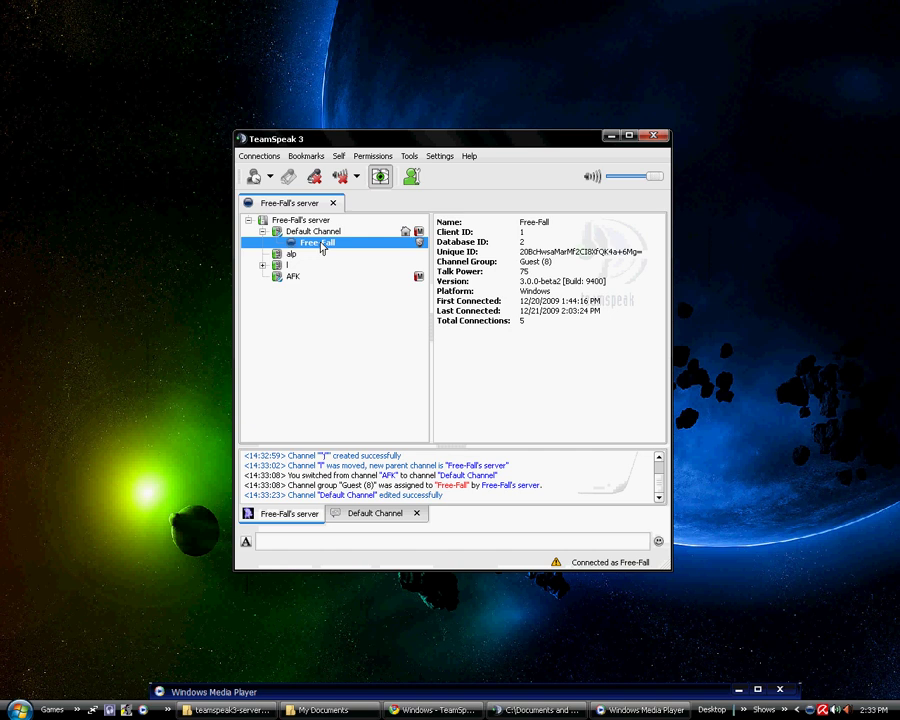
Open the server's permission management and select the Reg users server group
right_click(321, 245)
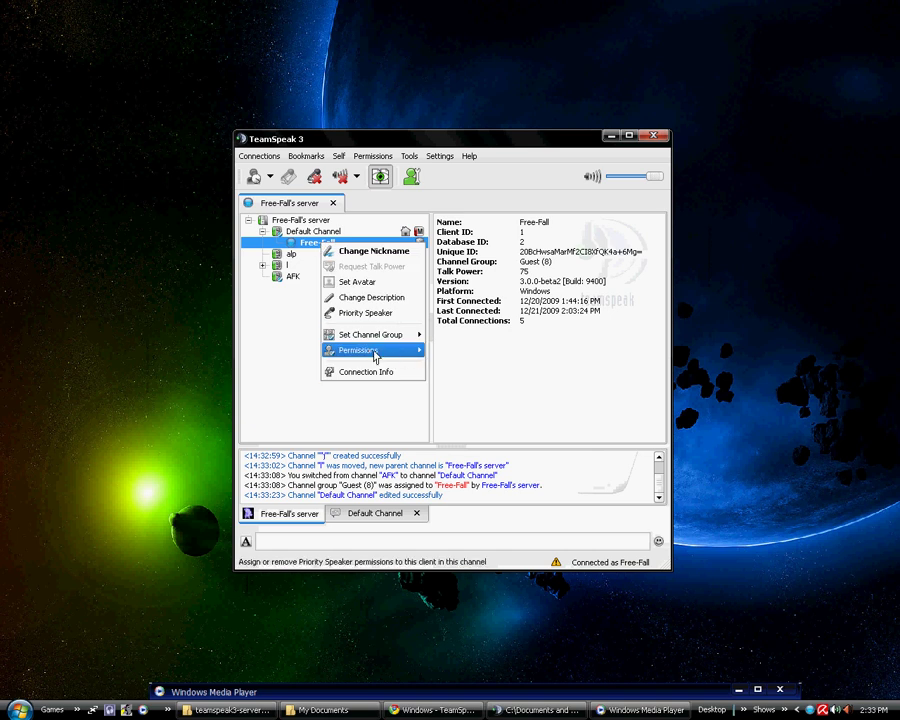
mouse_move(377, 352)
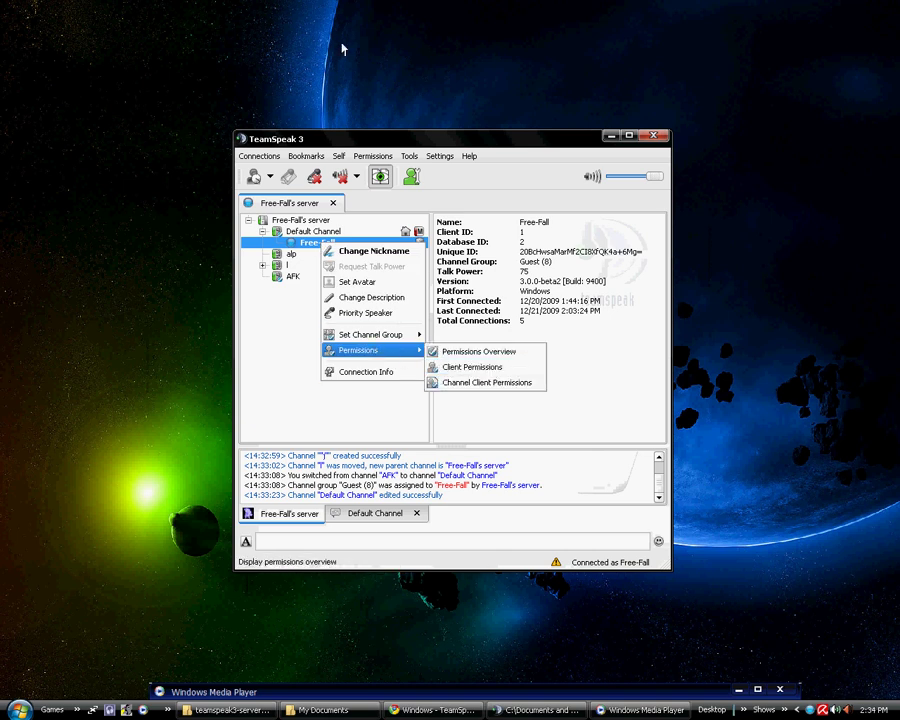
click(372, 155)
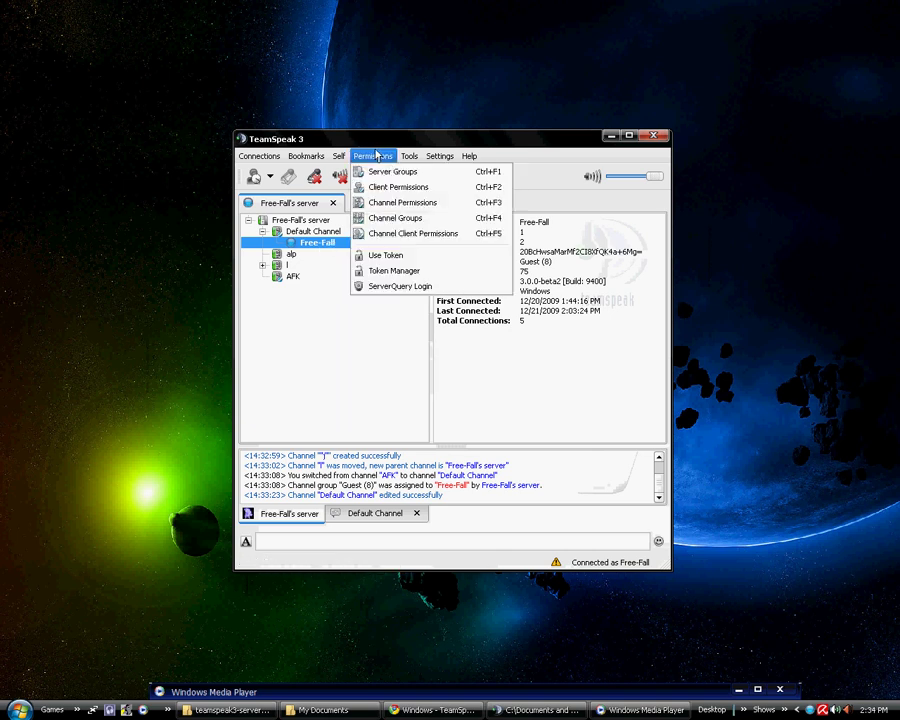
click(460, 187)
drag(350, 80, 369, 157)
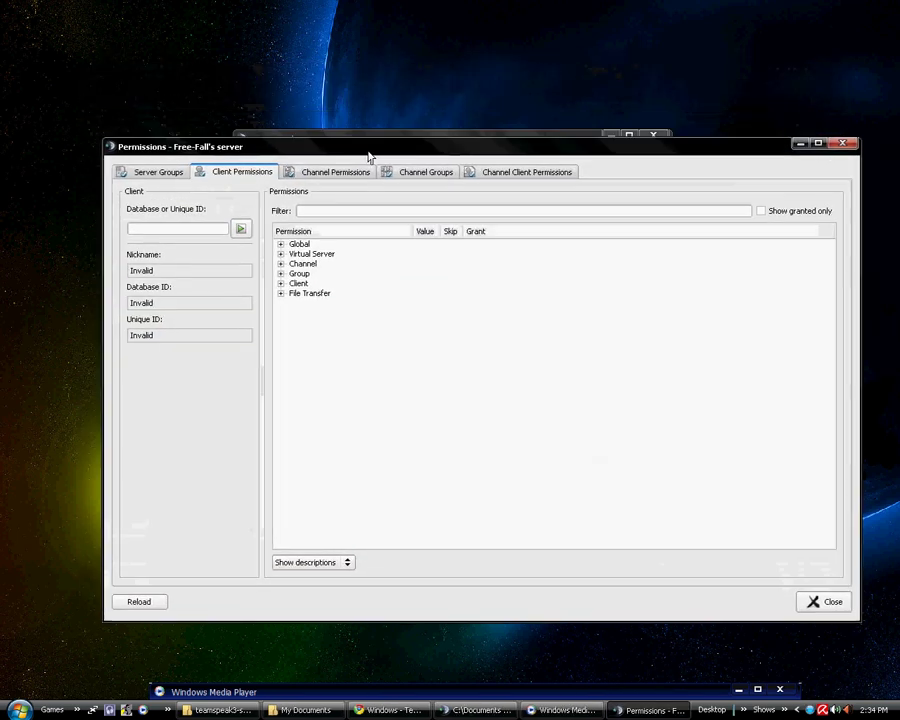
click(140, 172)
click(170, 268)
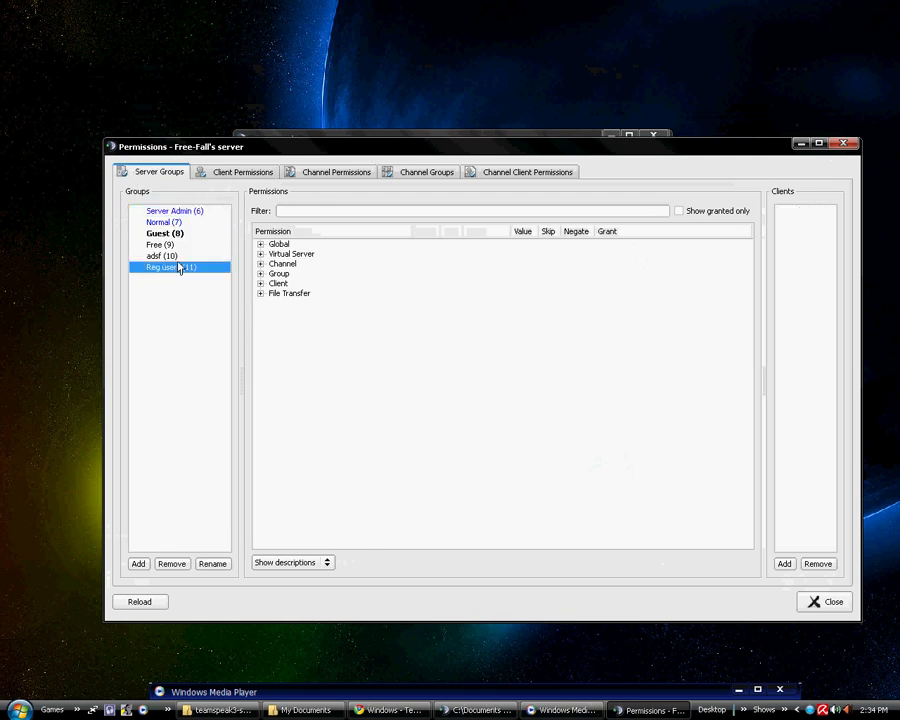
Examine the Reg users group's Group, File Transfer and Client permissions, including the Basics permissions that cover client talk power
click(260, 274)
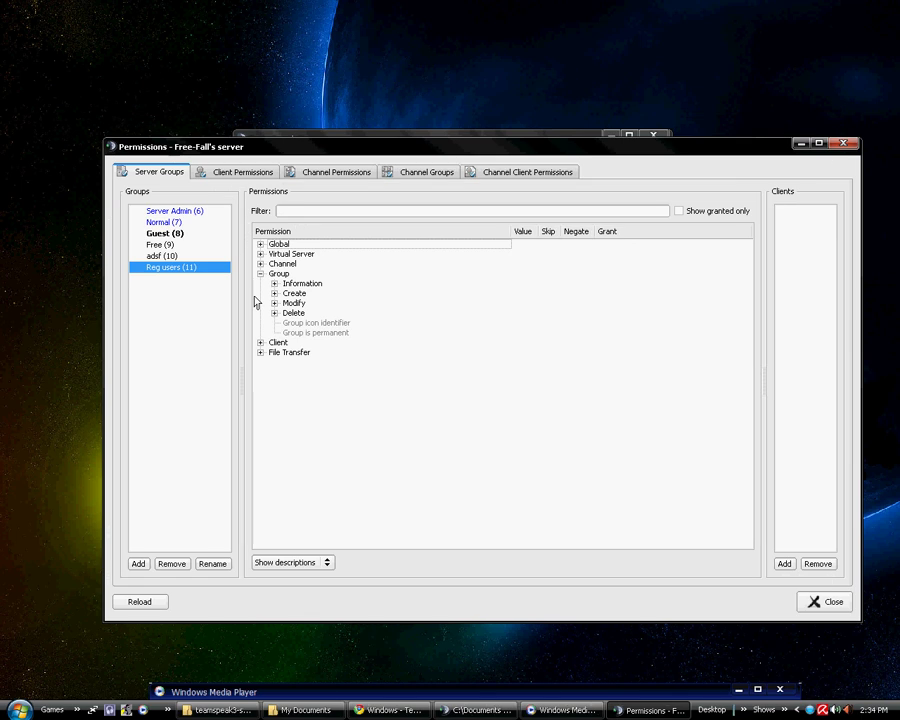
click(260, 353)
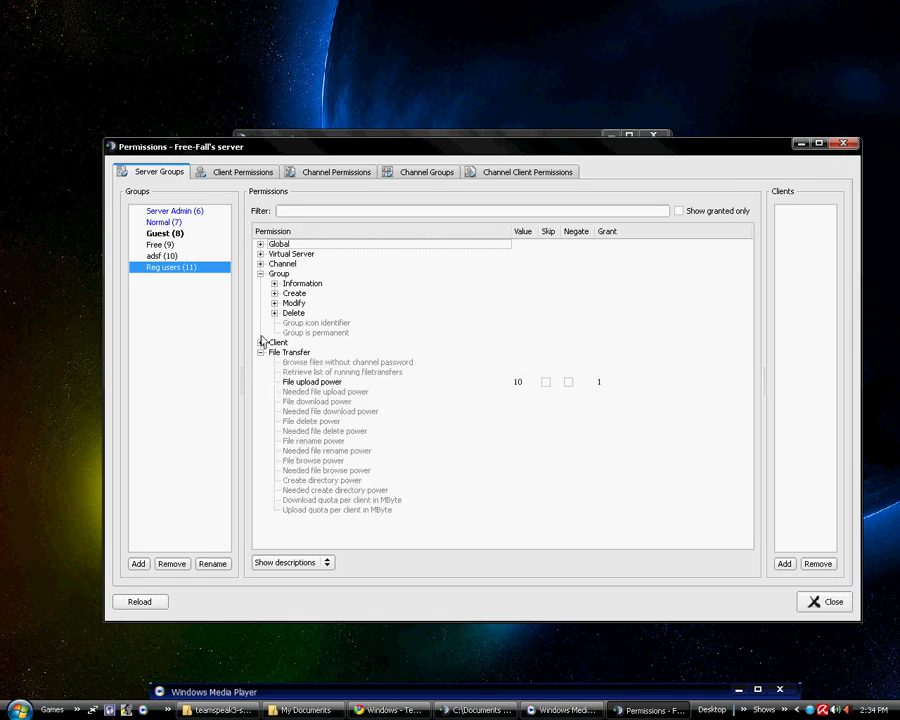
click(260, 343)
scroll(290, 304, down, 4)
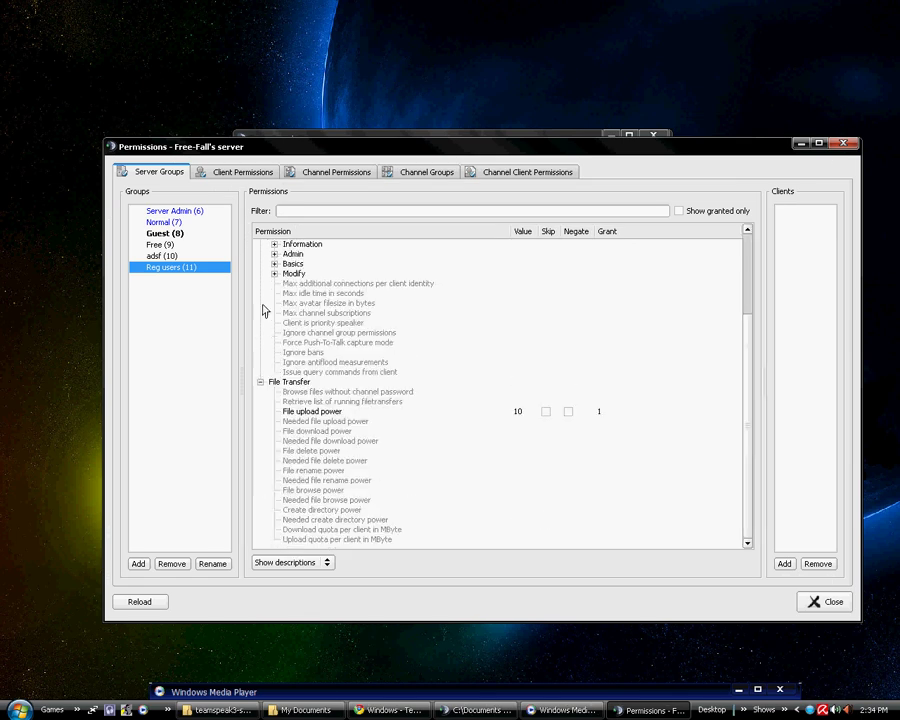
scroll(267, 331, up, 1)
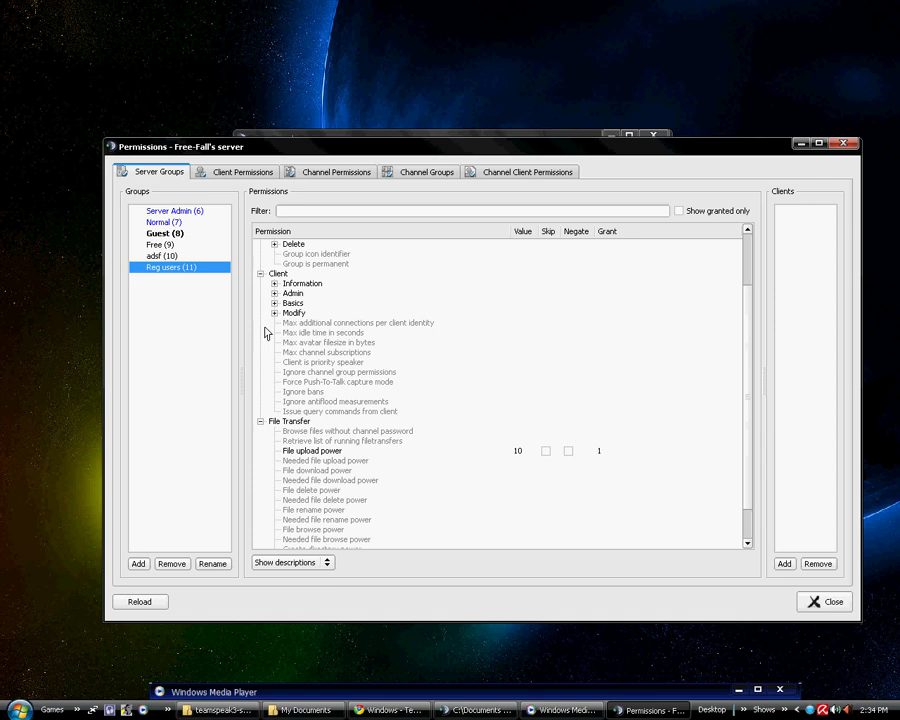
click(274, 303)
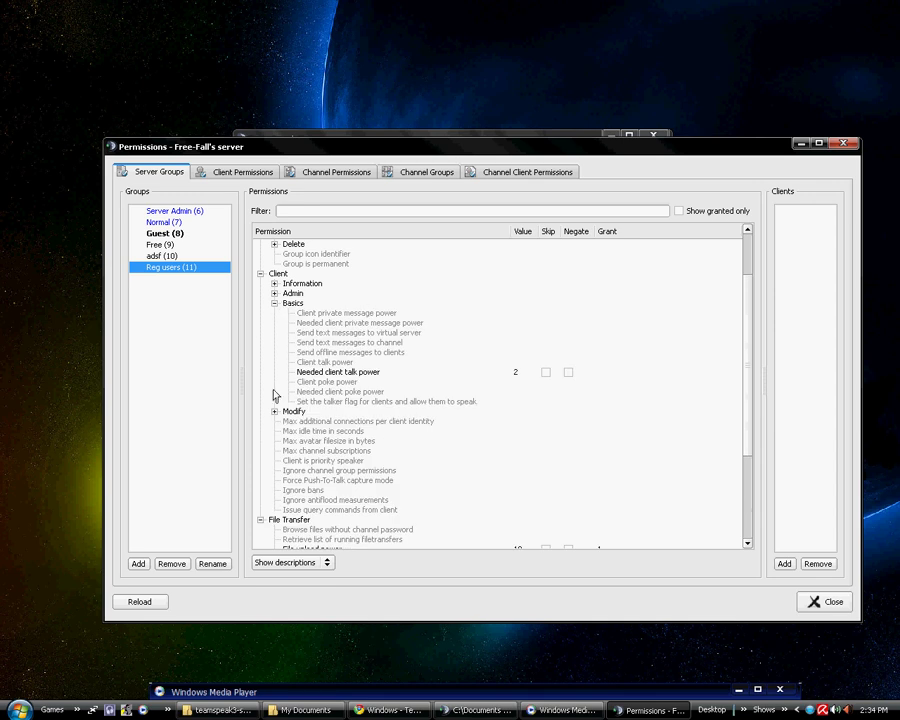
Open the Reg users group's Needed client talk power value for editing and move the permissions window clear of the main window
click(264, 529)
click(530, 376)
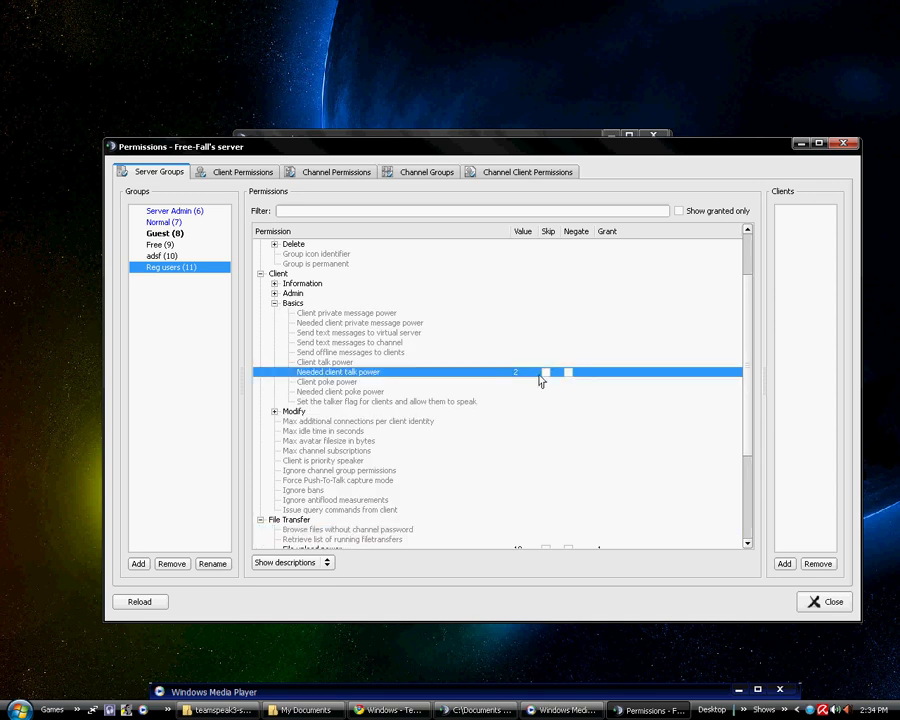
click(516, 374)
drag(503, 147, 516, 218)
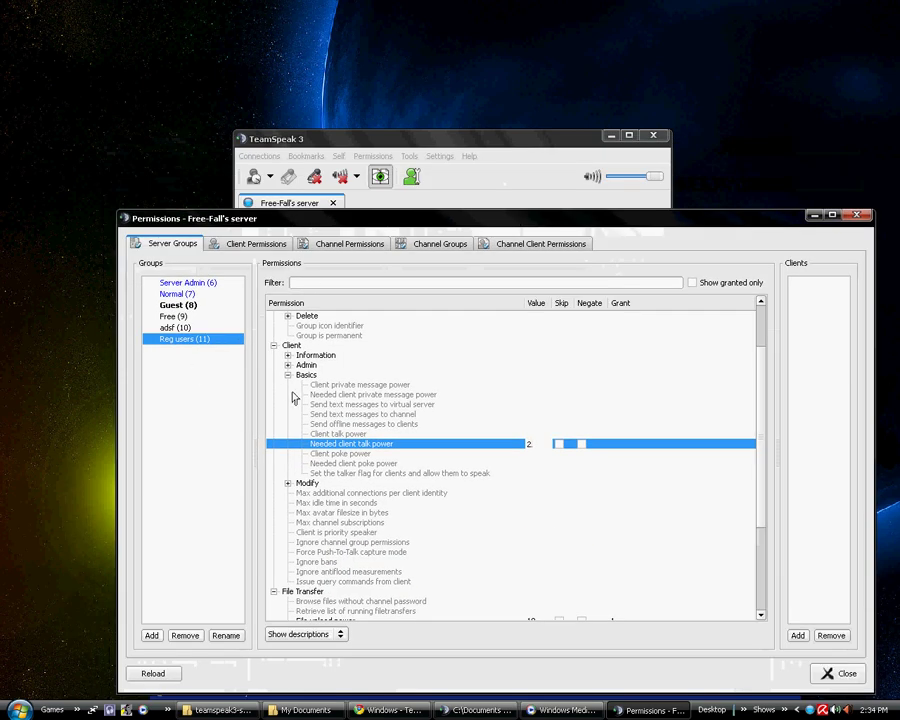
Create a new server group named sd and select it
click(151, 635)
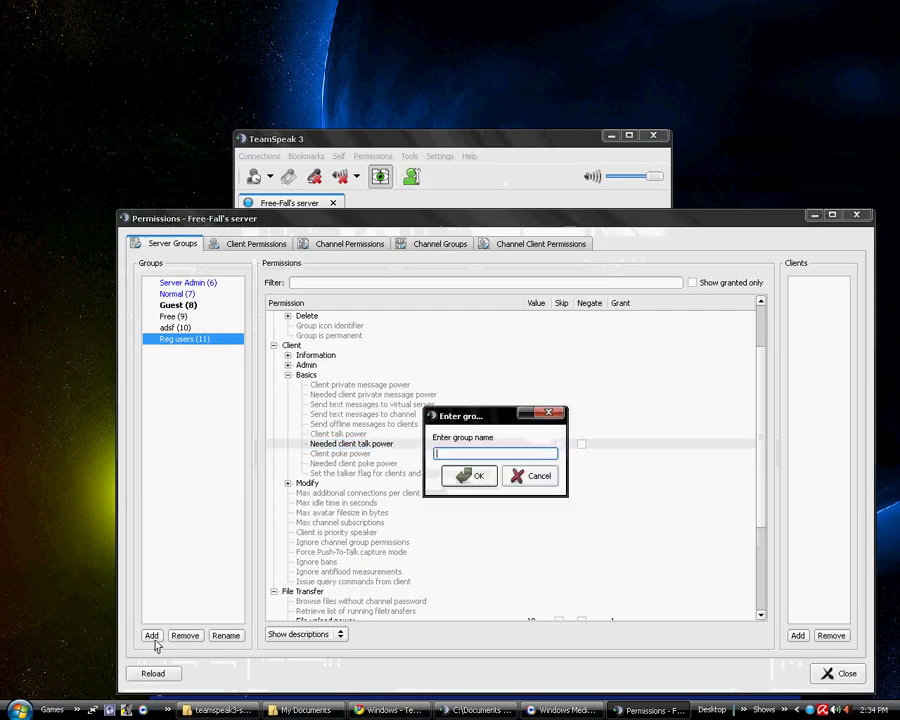
text(sd)
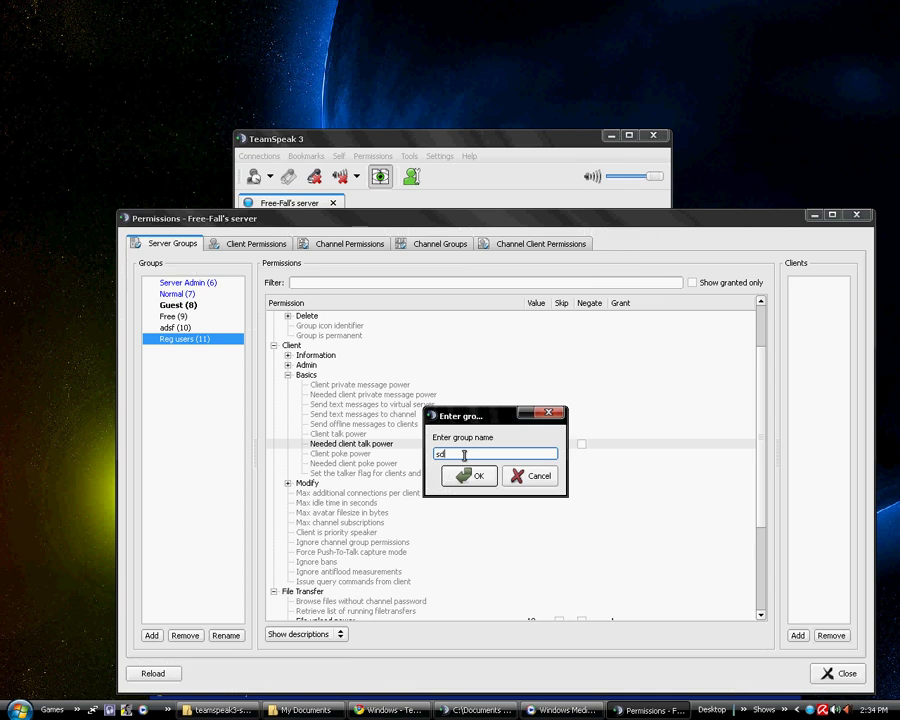
click(466, 477)
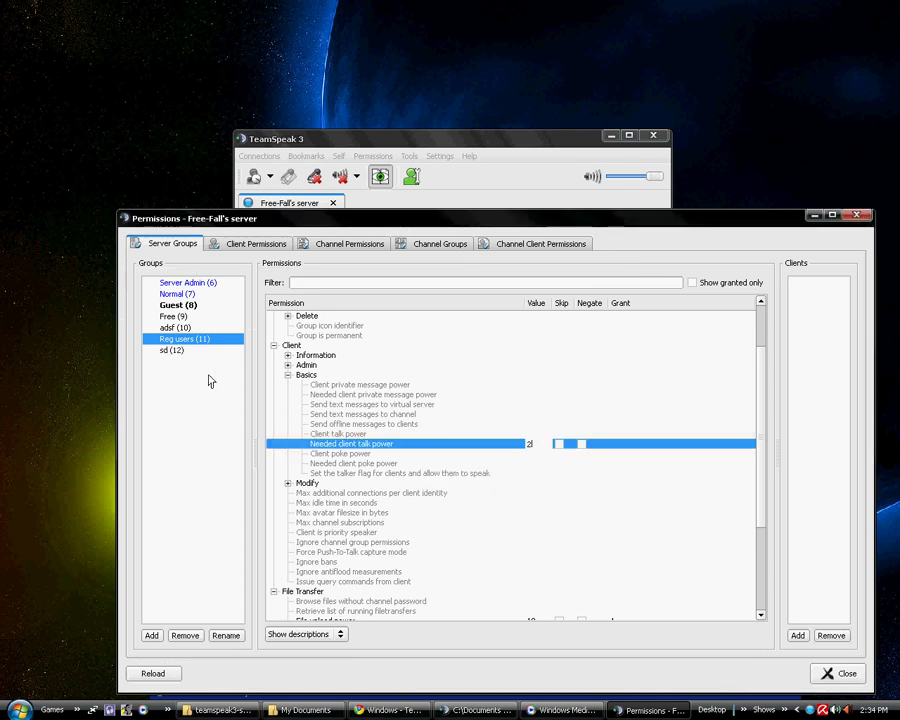
click(165, 350)
Add the Needed client talk power permission to the sd group with a value of 2
click(448, 454)
click(474, 445)
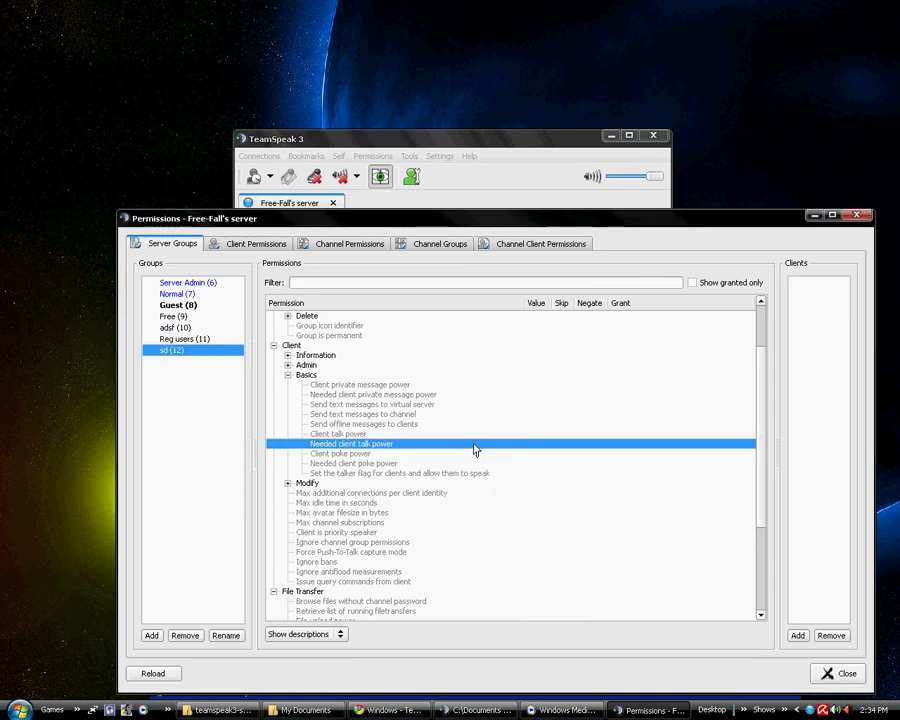
right_click(522, 444)
click(552, 448)
double_click(533, 446)
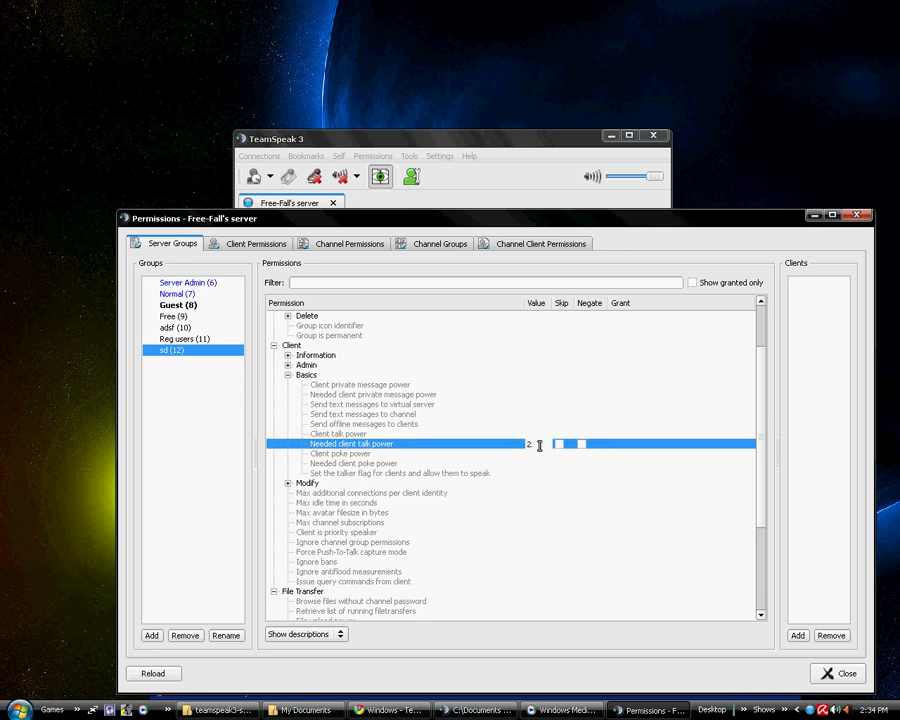
click(545, 503)
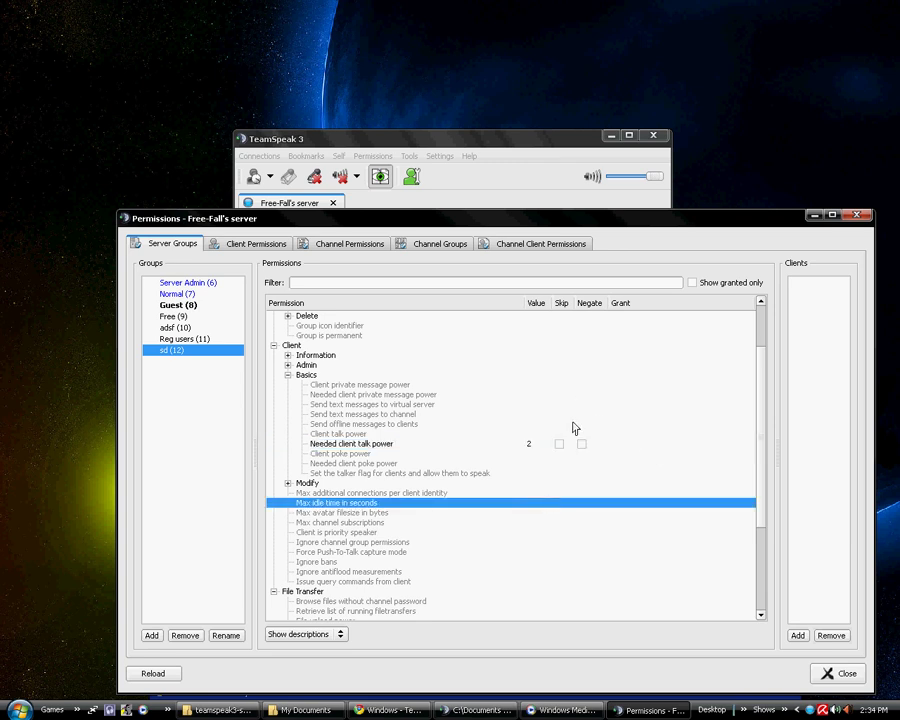
Add a grant permission of 1 to the sd group's Needed client talk power
click(538, 441)
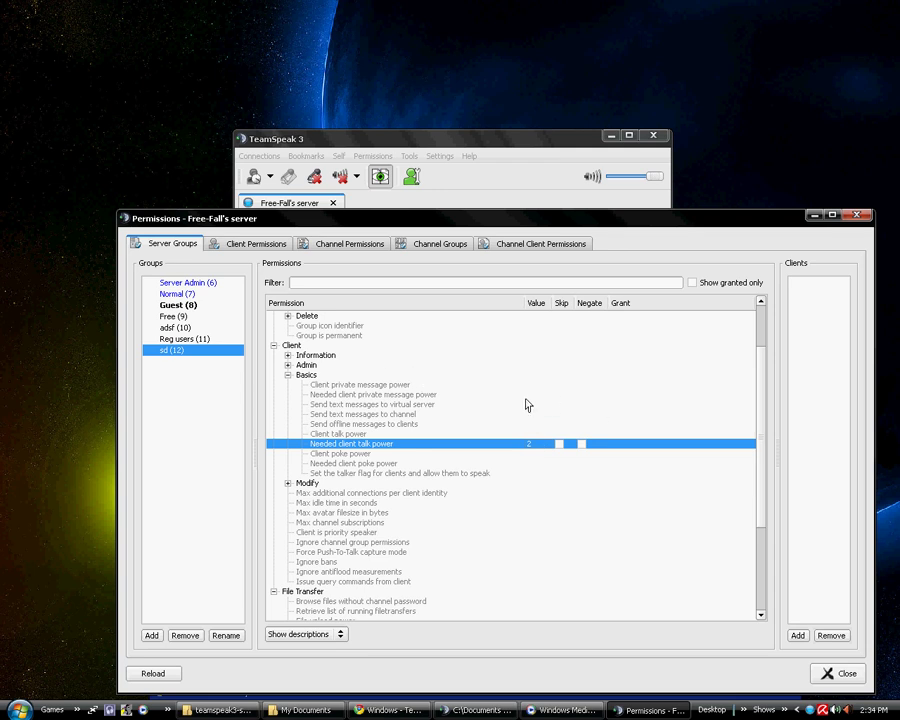
right_click(505, 446)
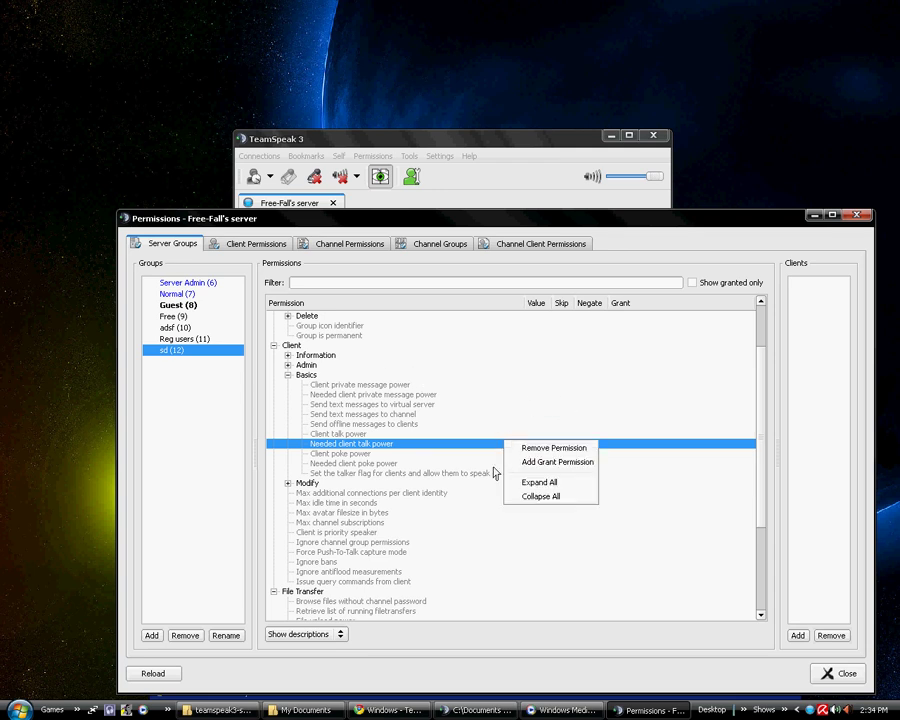
click(522, 466)
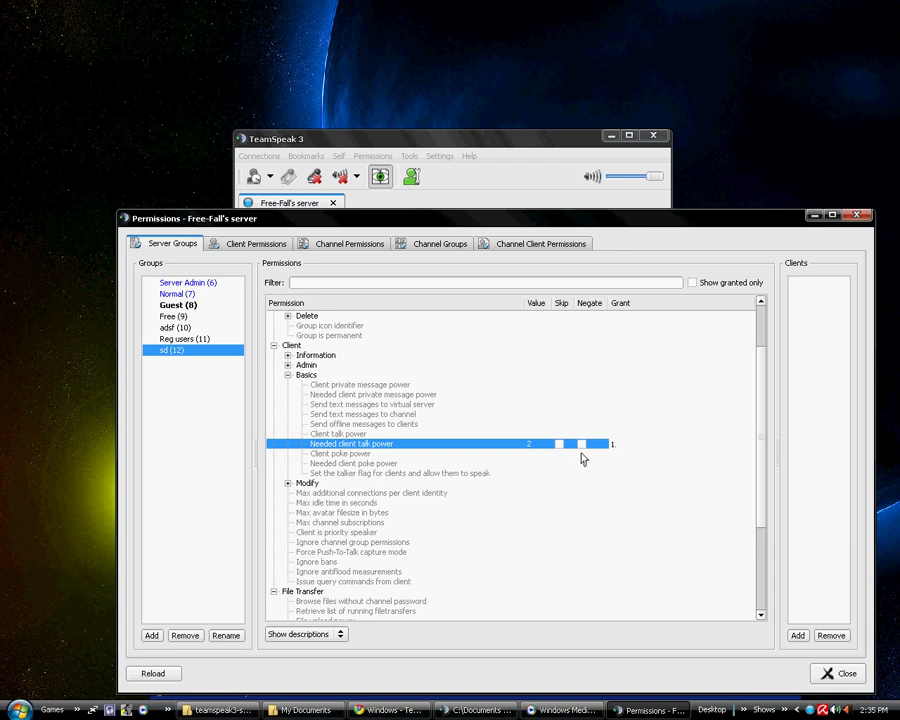
key(Return)
click(601, 504)
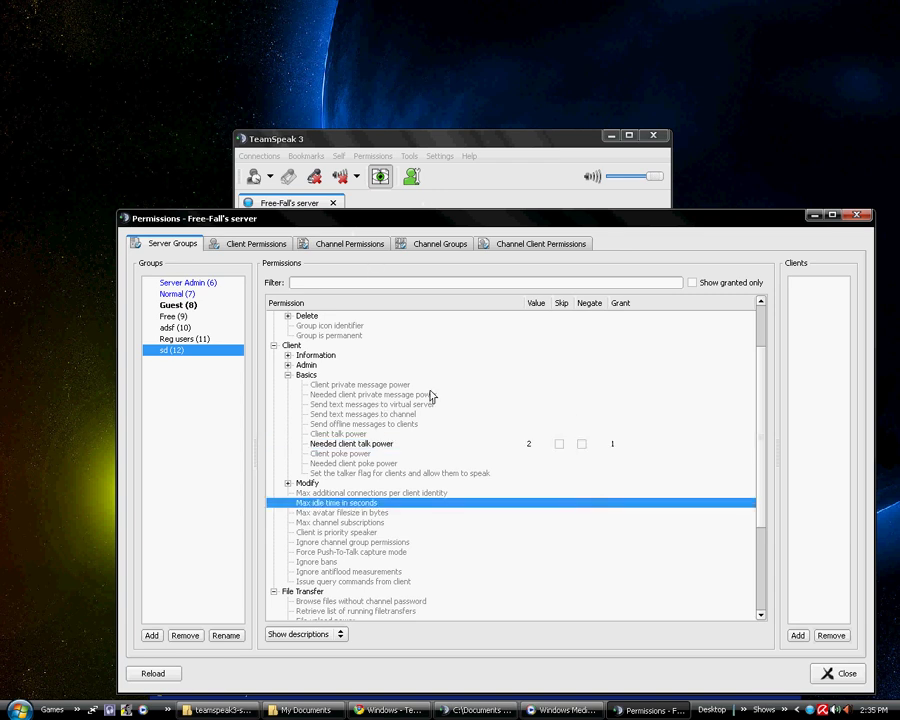
Examine the sd group's Global Information permissions and the options offered for adding or granting them
click(405, 138)
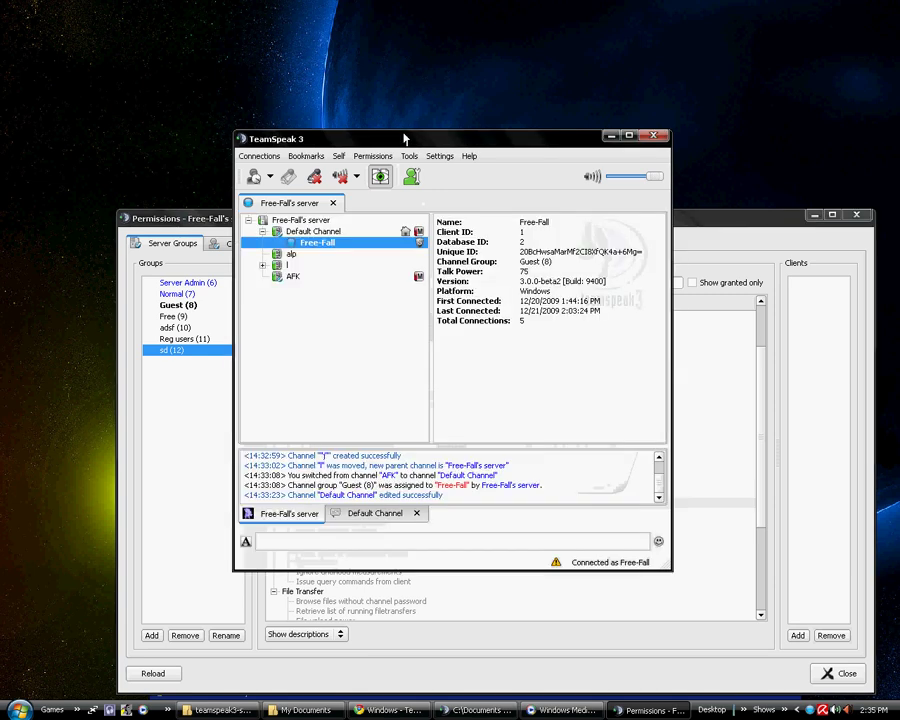
click(747, 219)
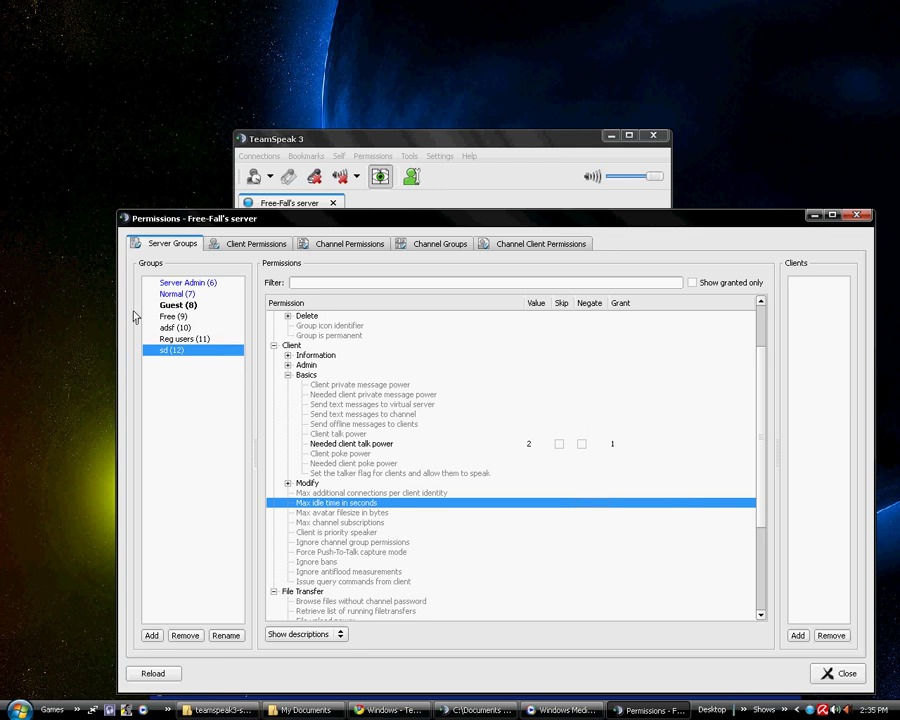
scroll(410, 413, up, 3)
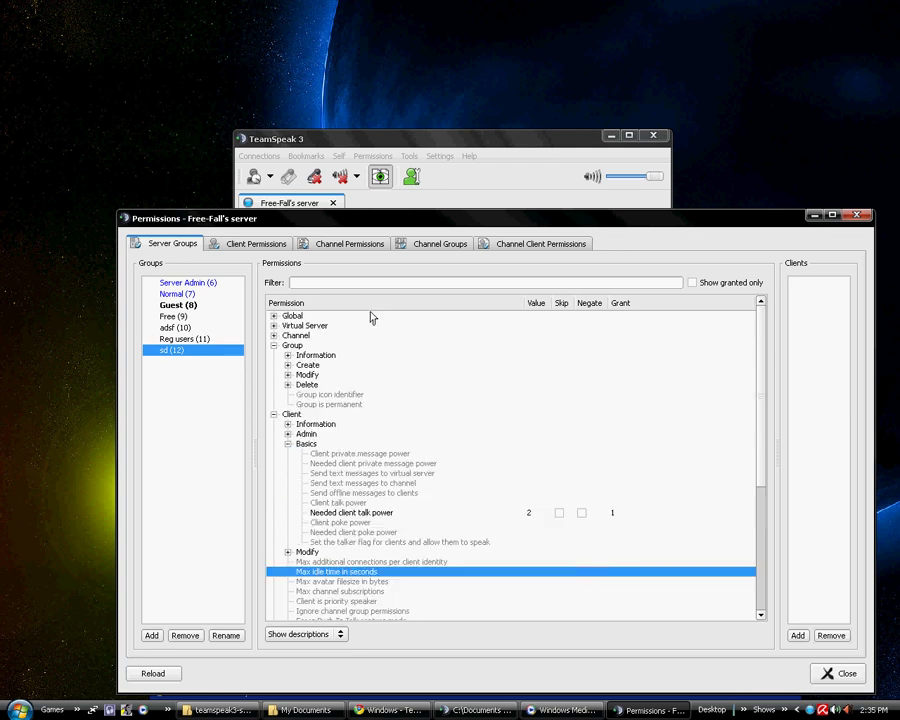
click(273, 345)
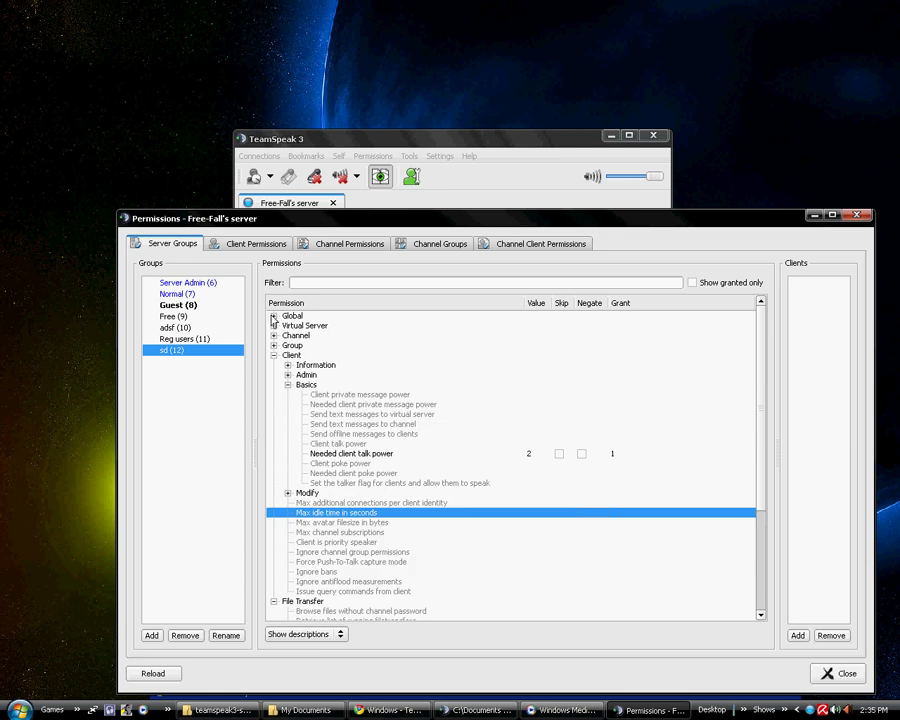
click(273, 316)
click(287, 326)
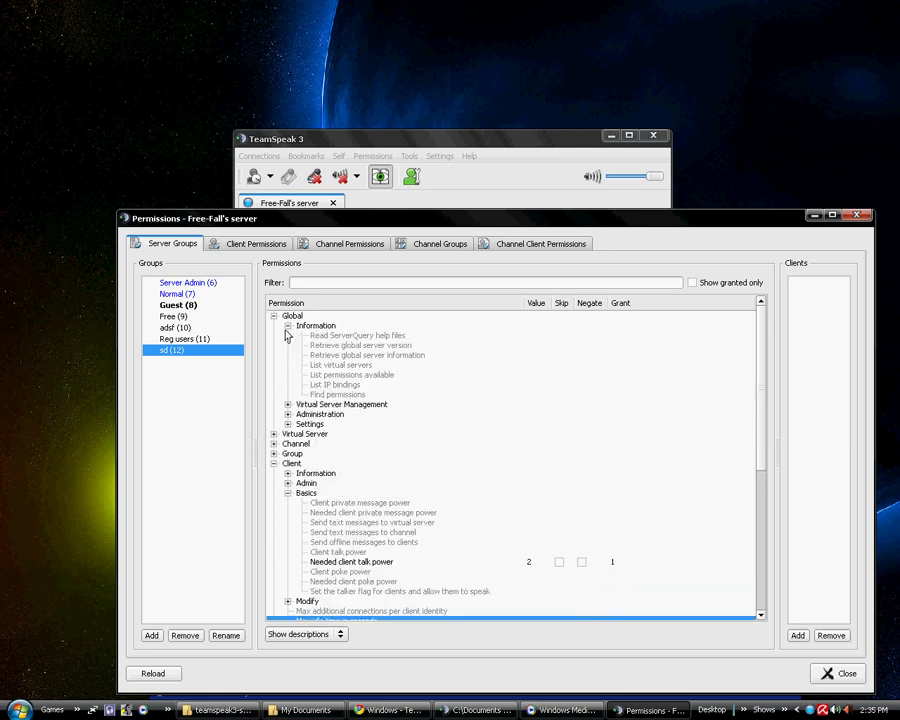
click(374, 318)
right_click(424, 346)
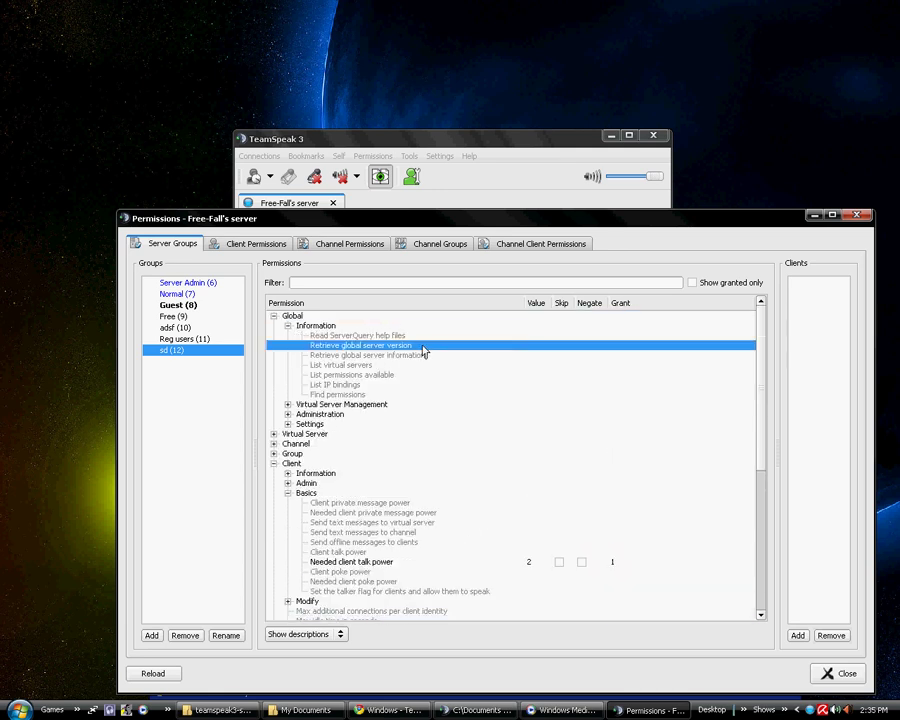
click(434, 345)
right_click(430, 356)
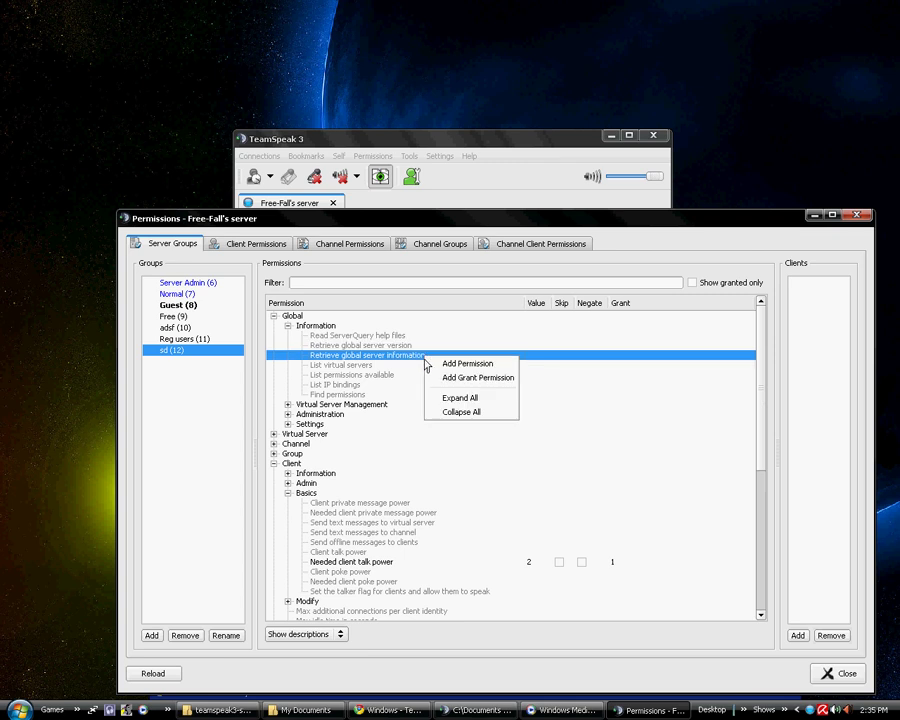
key(Escape)
click(380, 365)
right_click(385, 375)
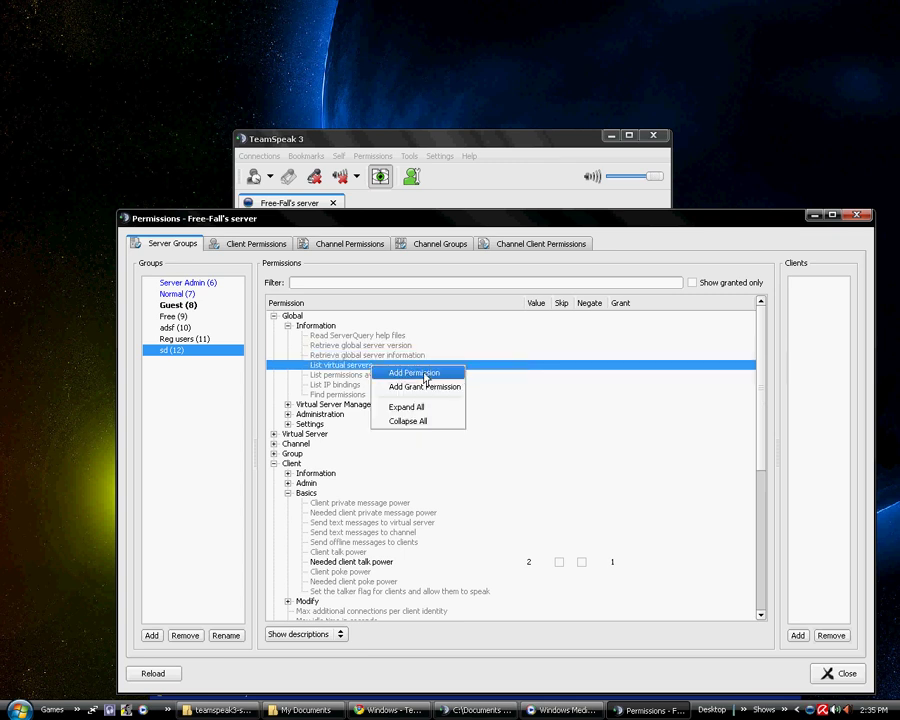
key(Escape)
right_click(360, 385)
key(Escape)
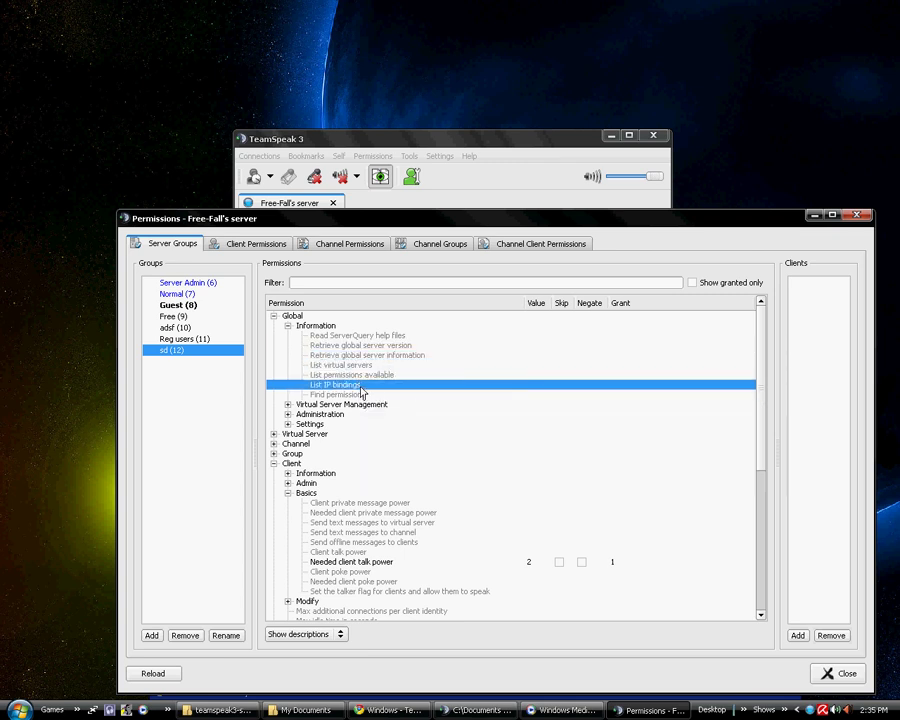
click(403, 376)
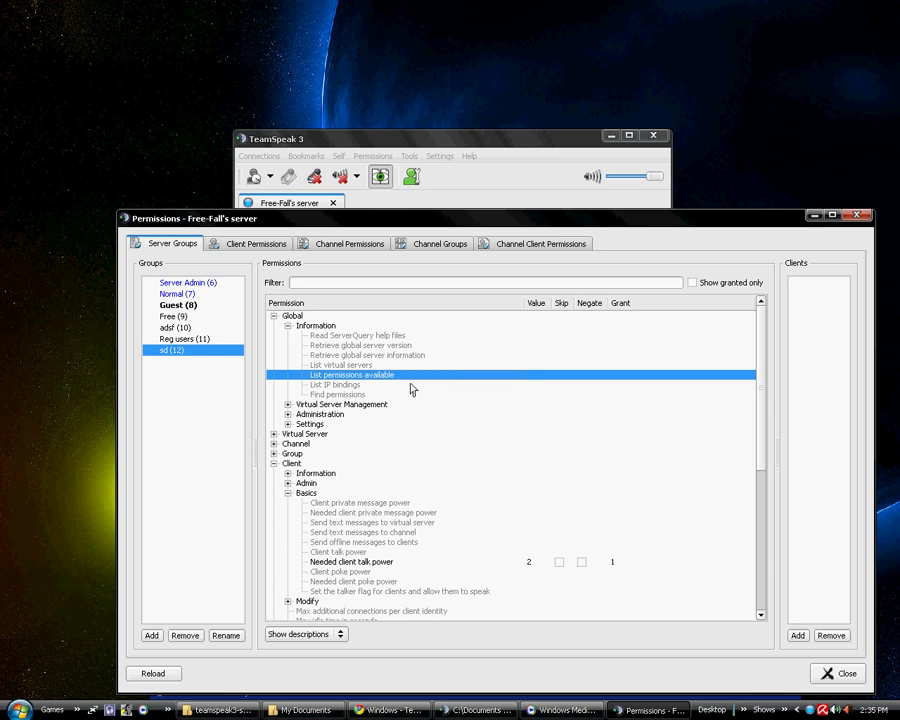
click(288, 326)
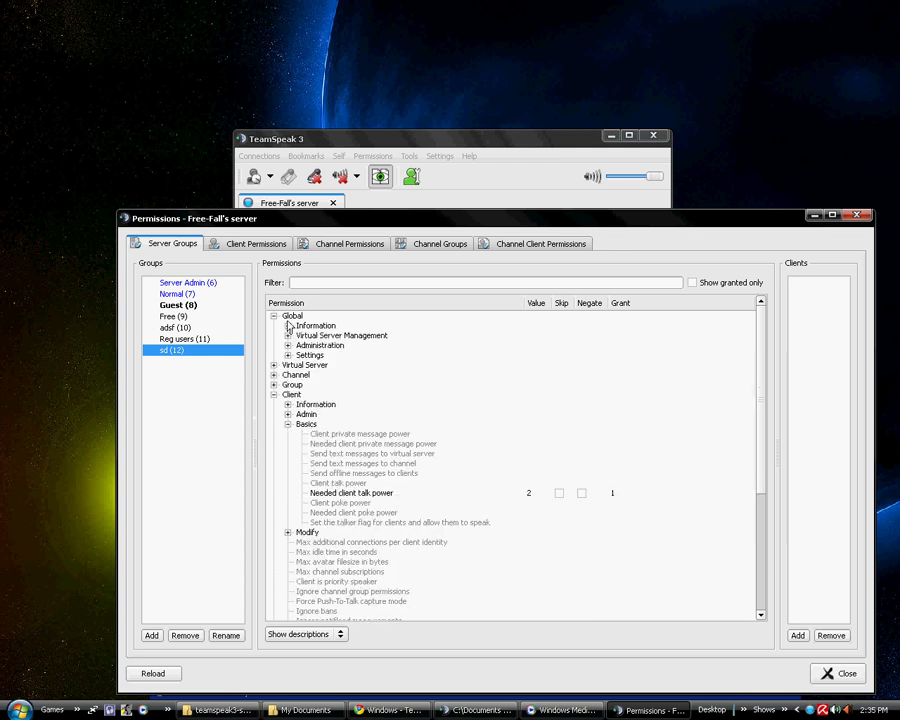
Add ServerQuery view power to the sd group's client Information permissions with a value of 75 and a grant of 75
click(288, 405)
right_click(380, 414)
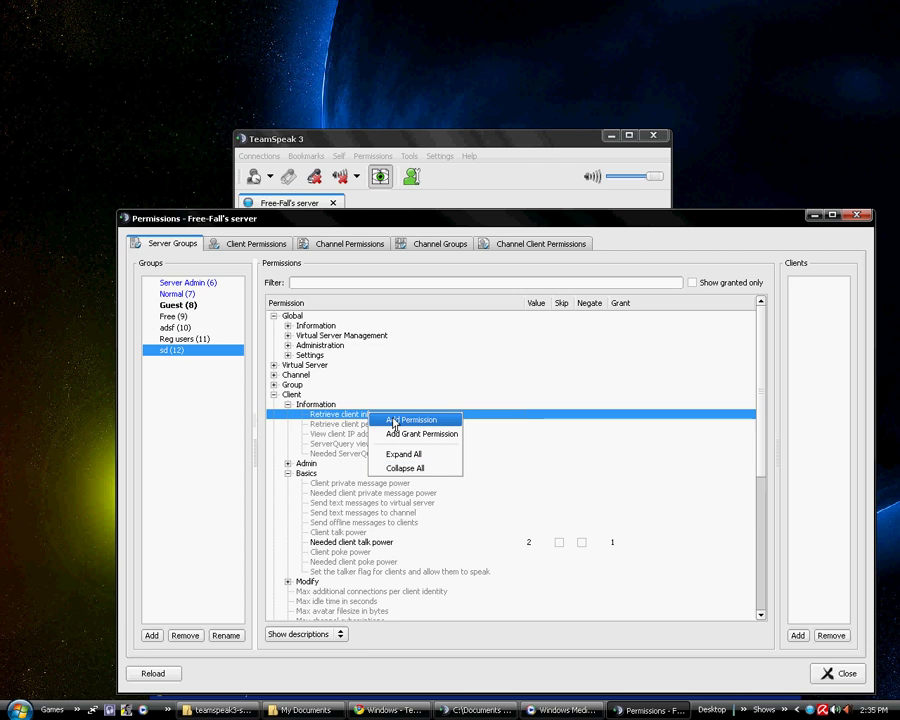
click(395, 418)
right_click(352, 416)
click(340, 444)
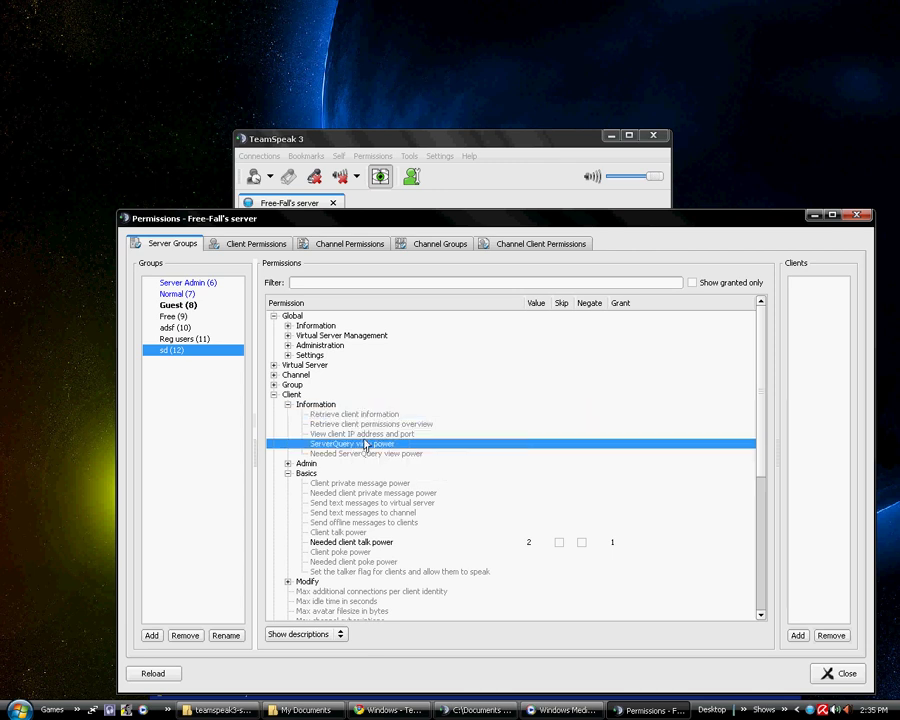
right_click(356, 442)
click(395, 457)
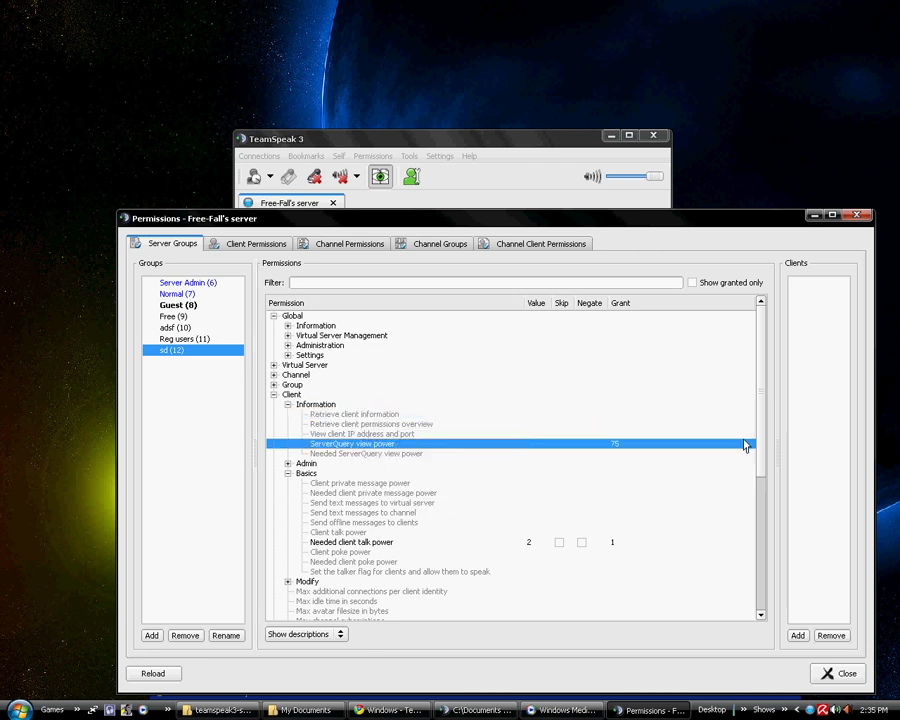
double_click(615, 444)
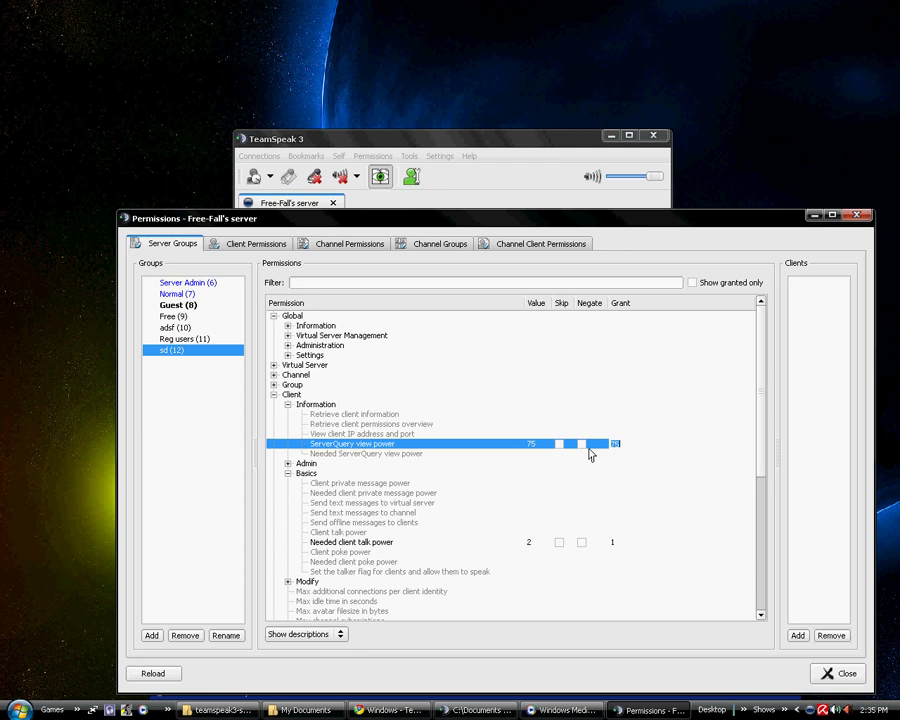
click(480, 454)
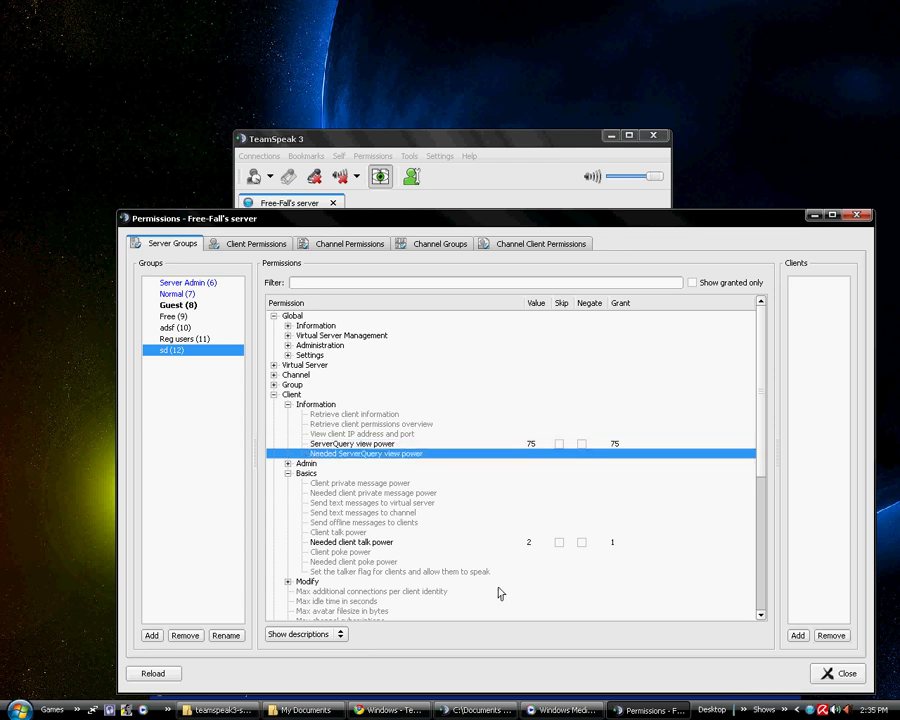
Add the Retrieve client permissions overview permission to the sd group and leave it enabled
right_click(376, 425)
click(415, 436)
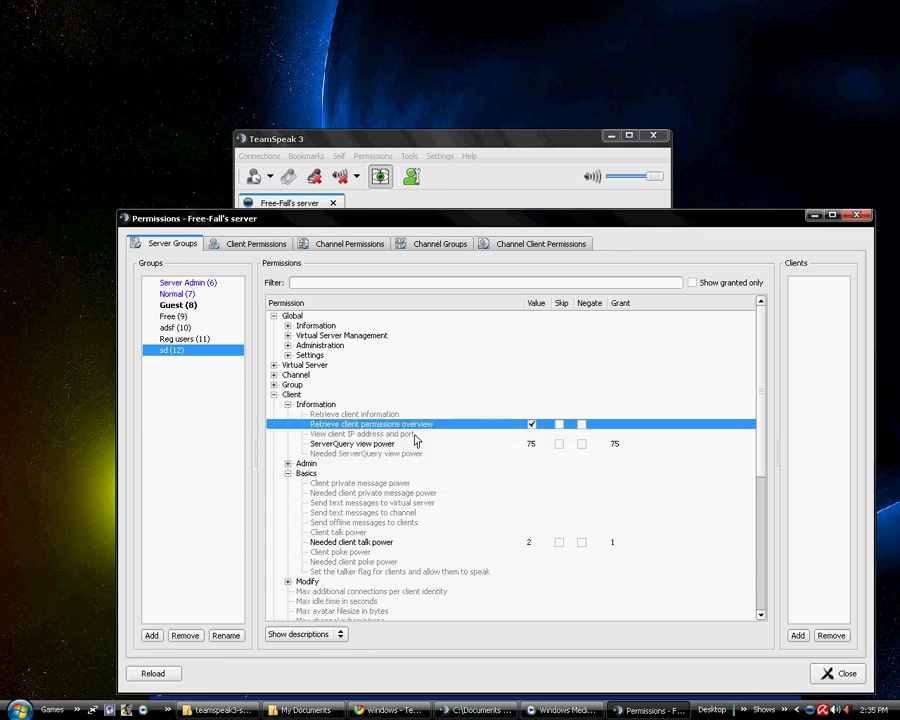
click(400, 434)
Remove the grant from ServerQuery view power and add a grant of 75 to View client IP address and port
right_click(354, 445)
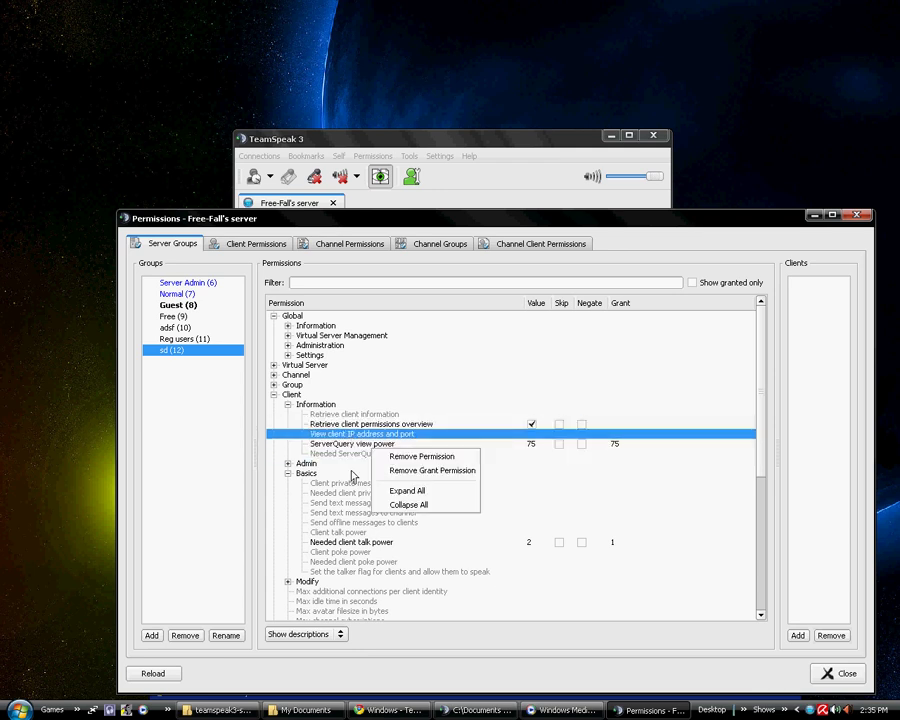
click(428, 472)
right_click(432, 437)
click(440, 455)
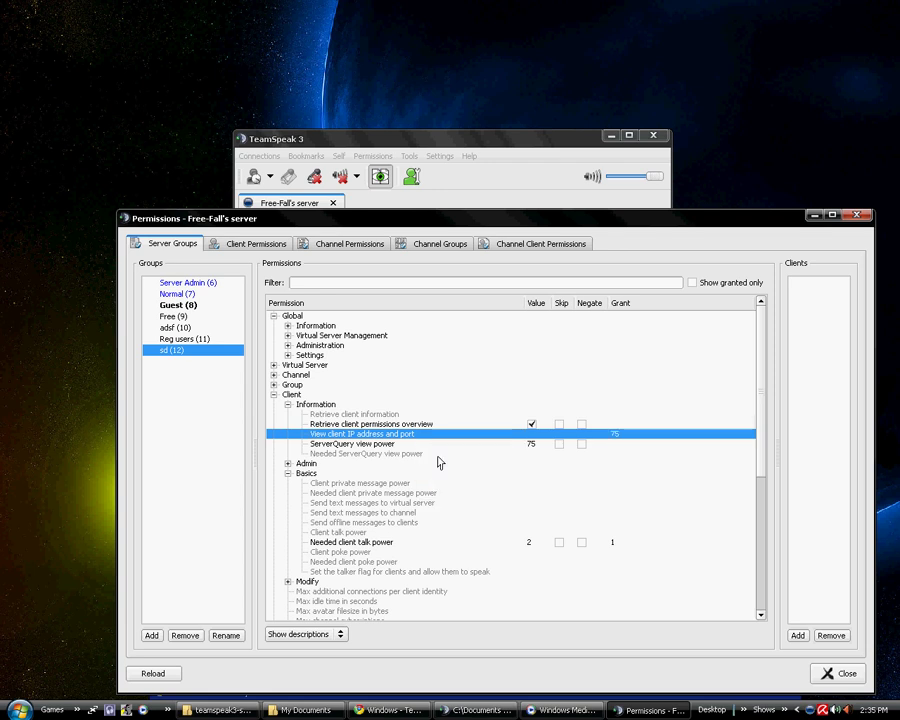
Add the grant permission of 75 back to the sd group's ServerQuery view power
click(376, 445)
right_click(362, 444)
click(410, 460)
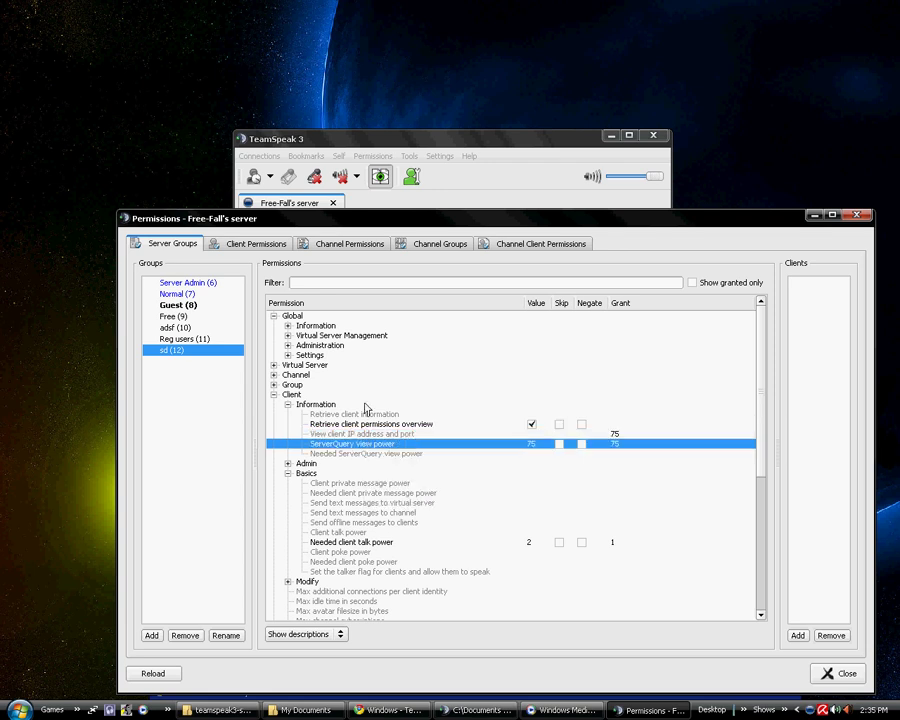
Check the options for Retrieve client permissions overview, and view the server's client permissions and channel groups
click(368, 425)
right_click(377, 423)
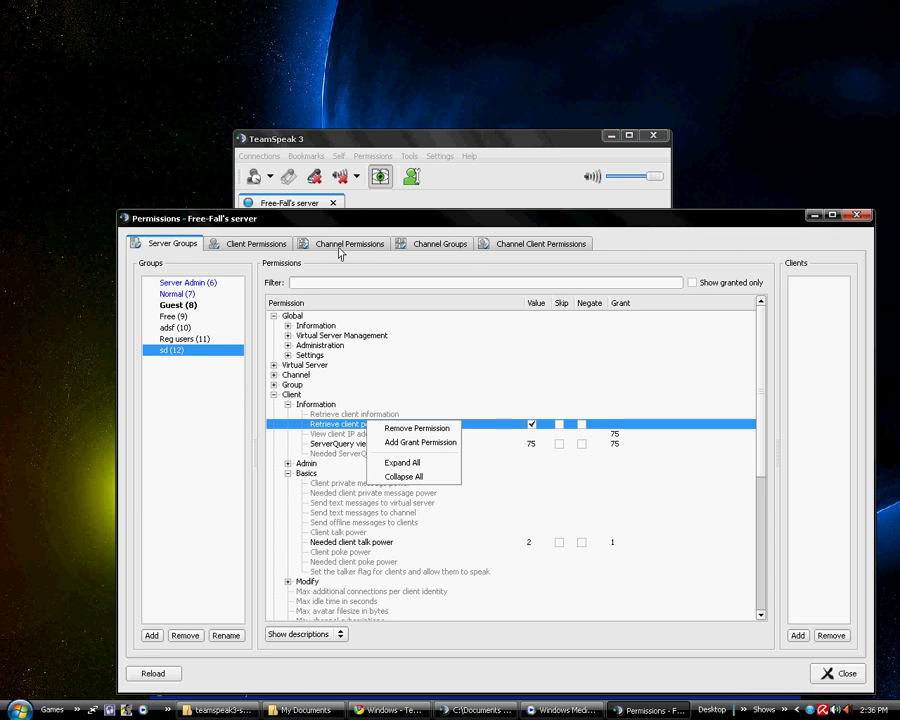
click(274, 243)
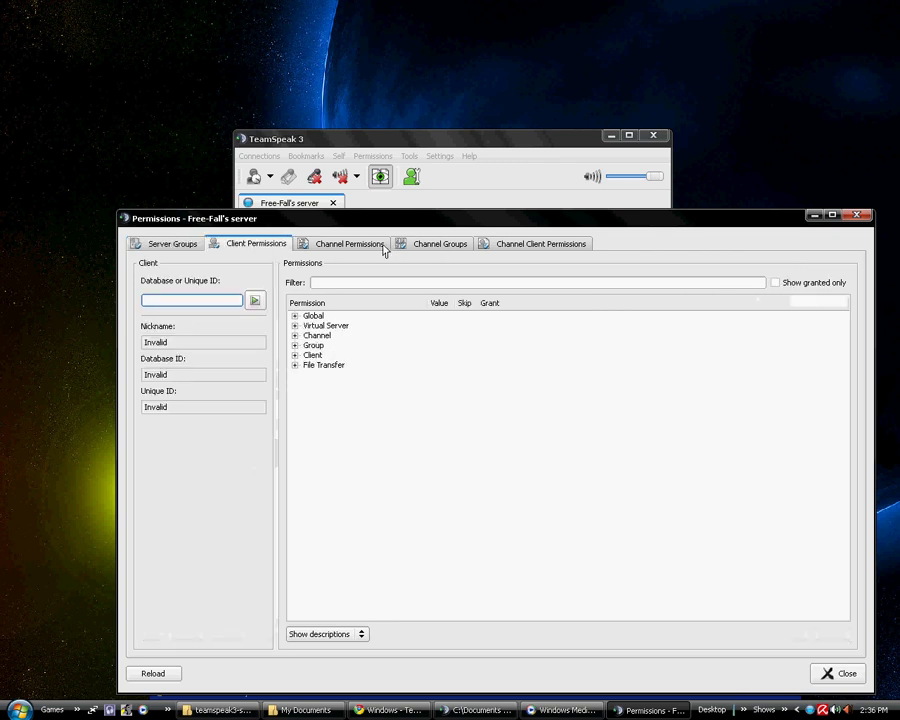
click(420, 245)
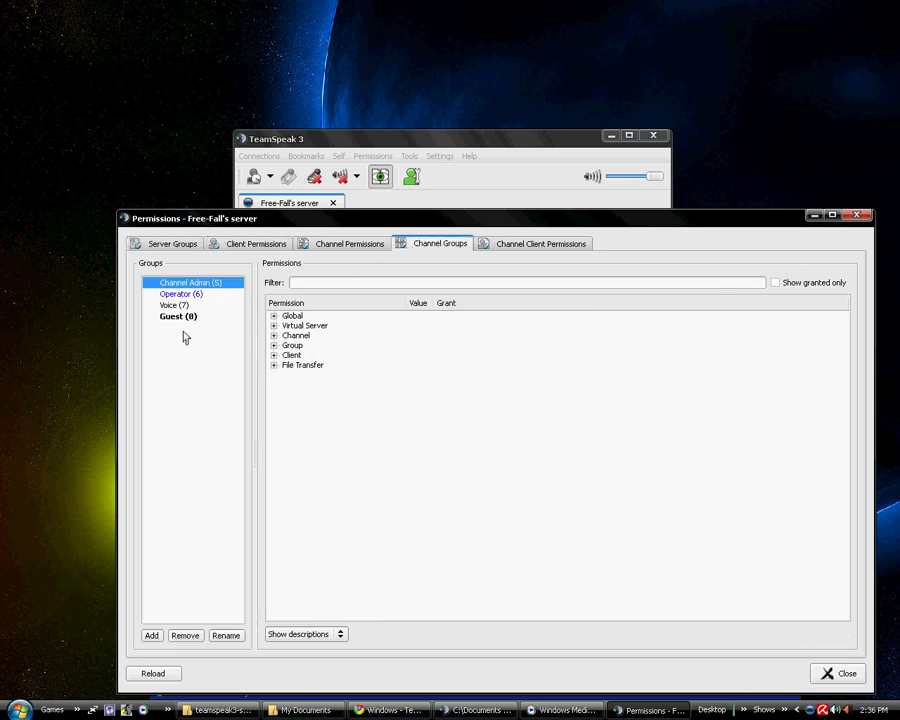
Review the channel permissions of the l, j and AFK channels, moving the permissions window off the channel list
drag(330, 216, 365, 322)
click(288, 264)
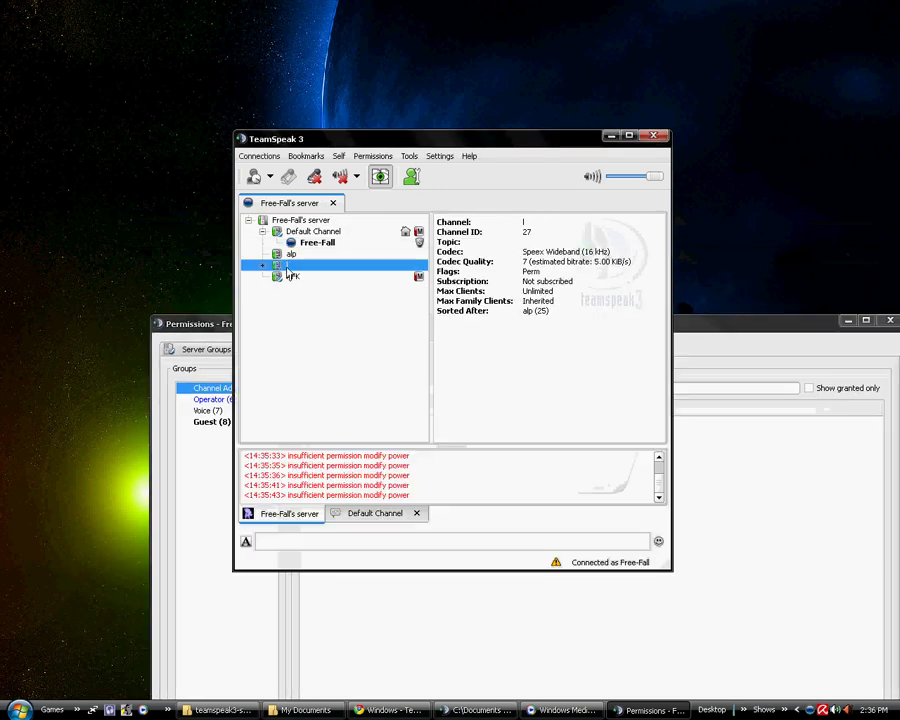
click(408, 629)
click(392, 350)
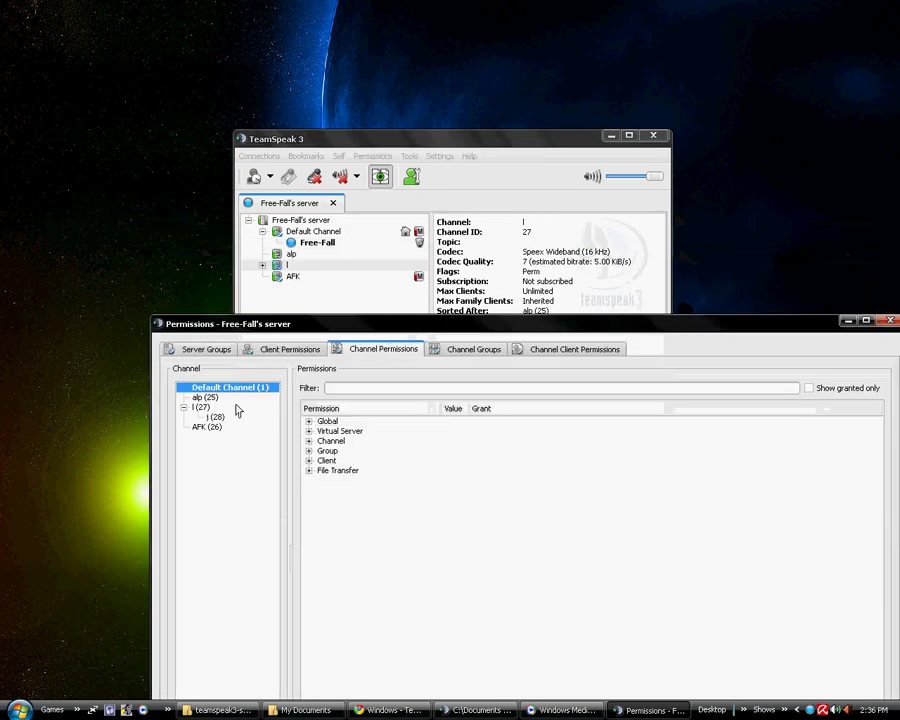
click(215, 407)
click(217, 416)
click(203, 428)
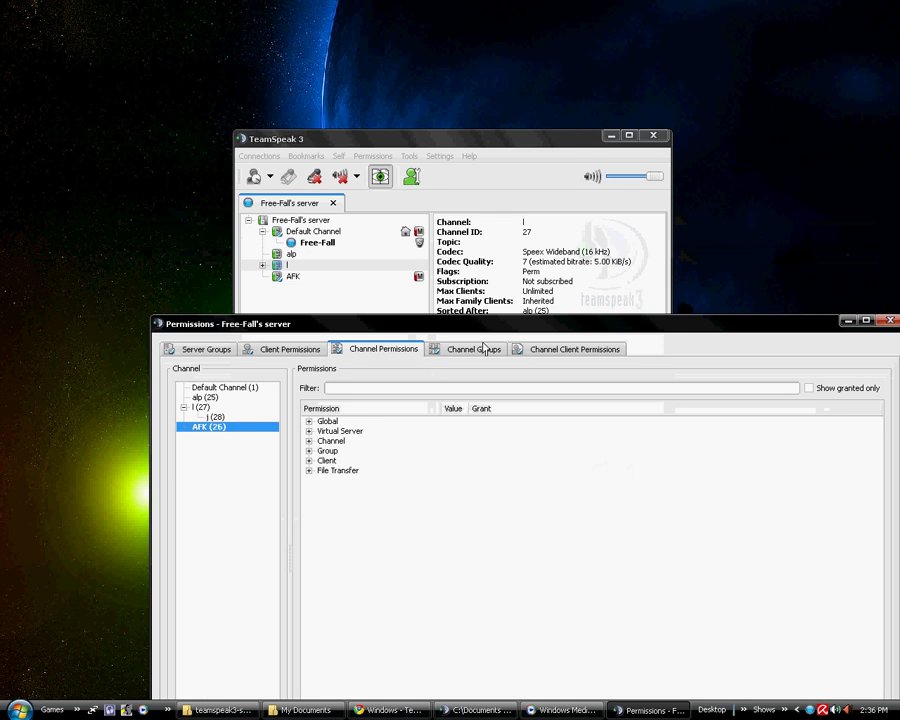
Check the Voice channel group and the Reg users server group's Needed client talk power, and close the permissions window
click(482, 349)
click(207, 411)
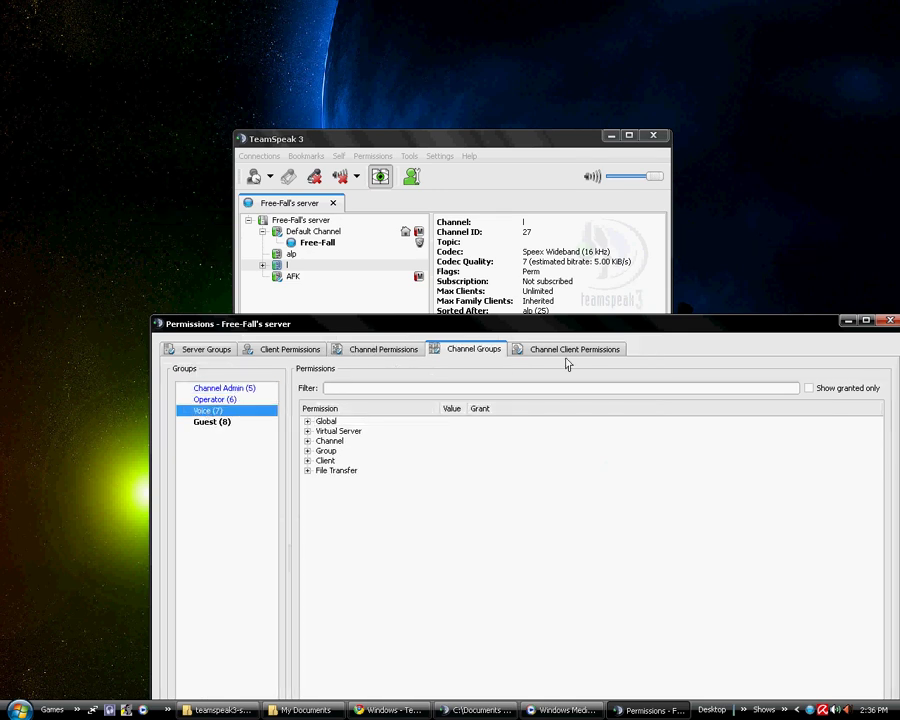
drag(545, 324, 584, 243)
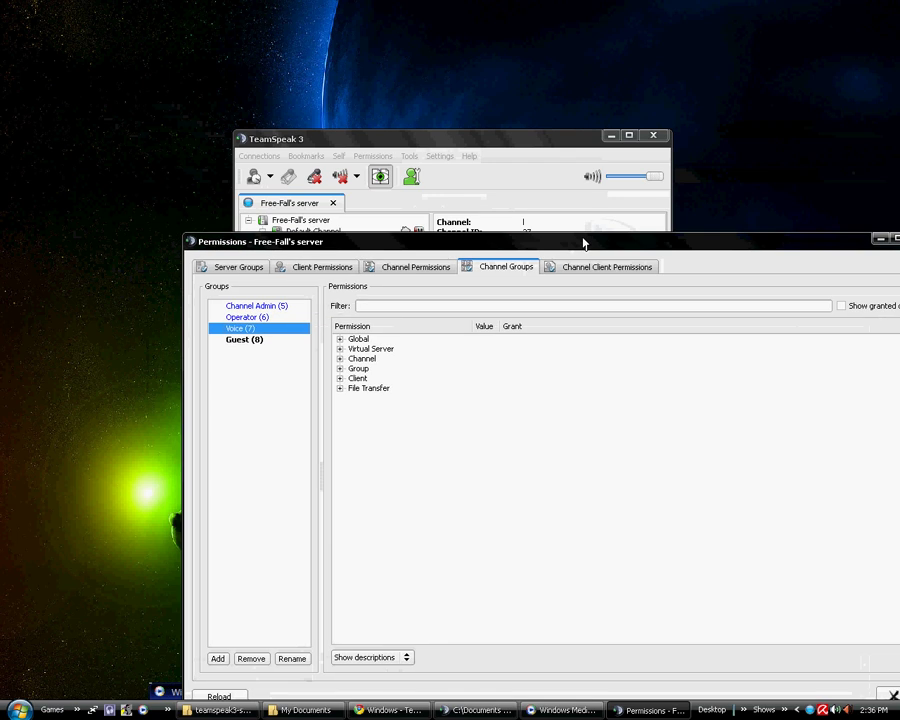
click(233, 272)
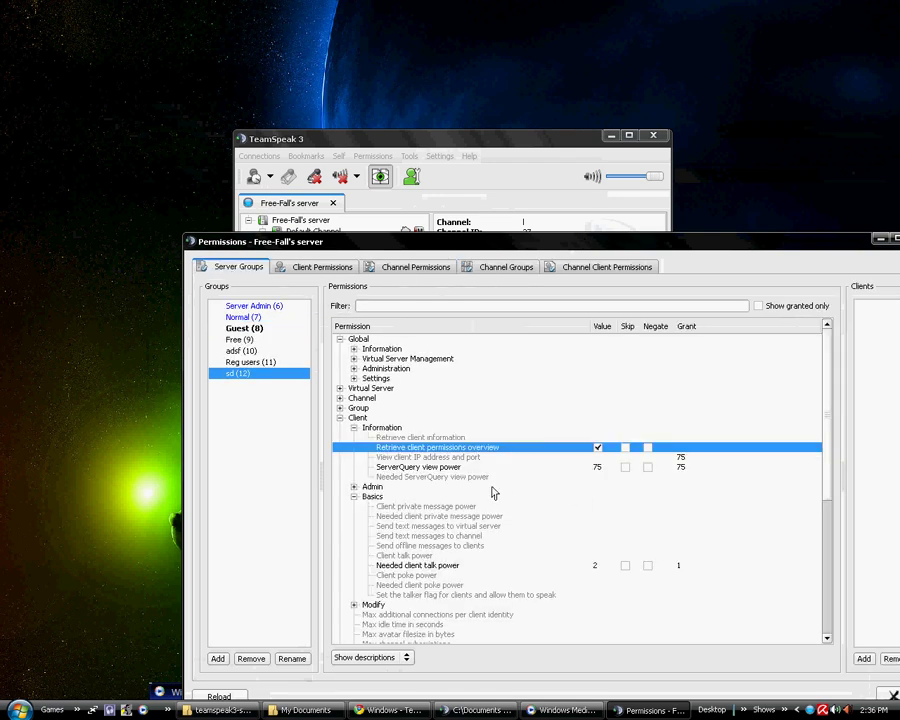
click(245, 363)
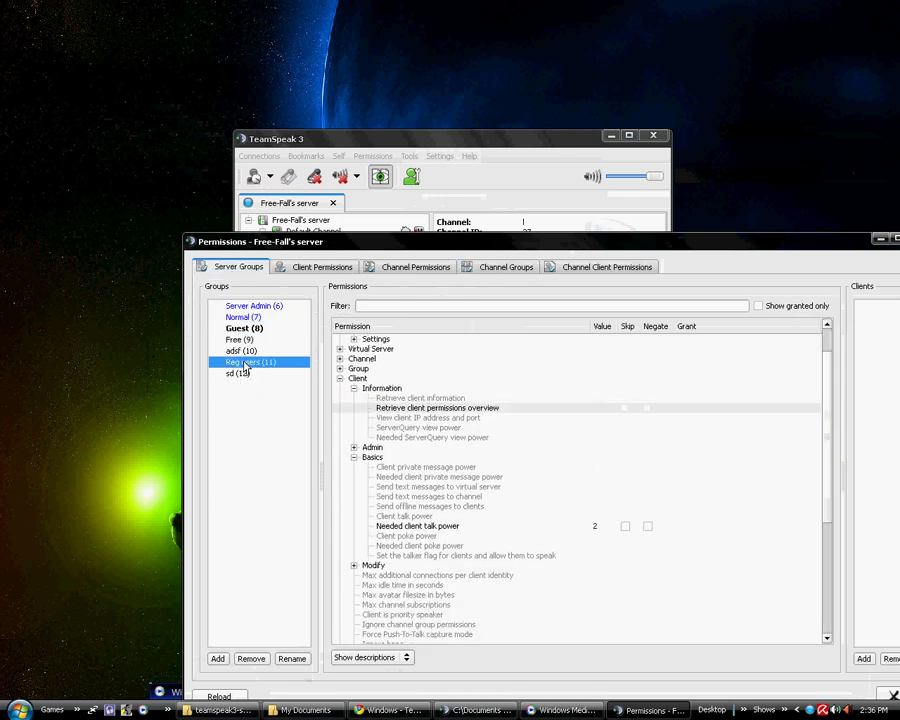
click(594, 528)
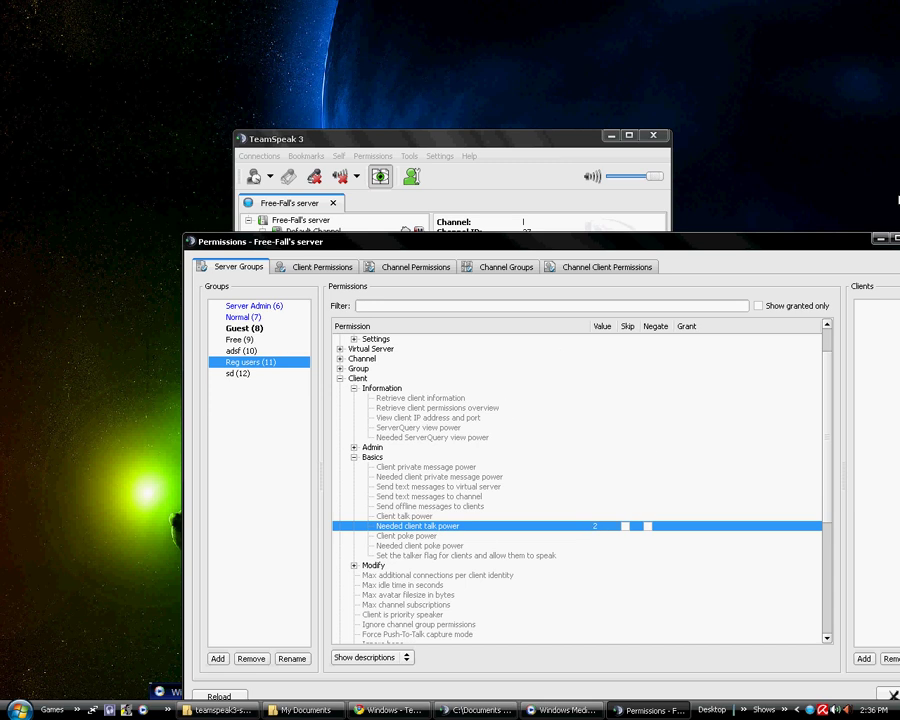
drag(728, 246, 575, 252)
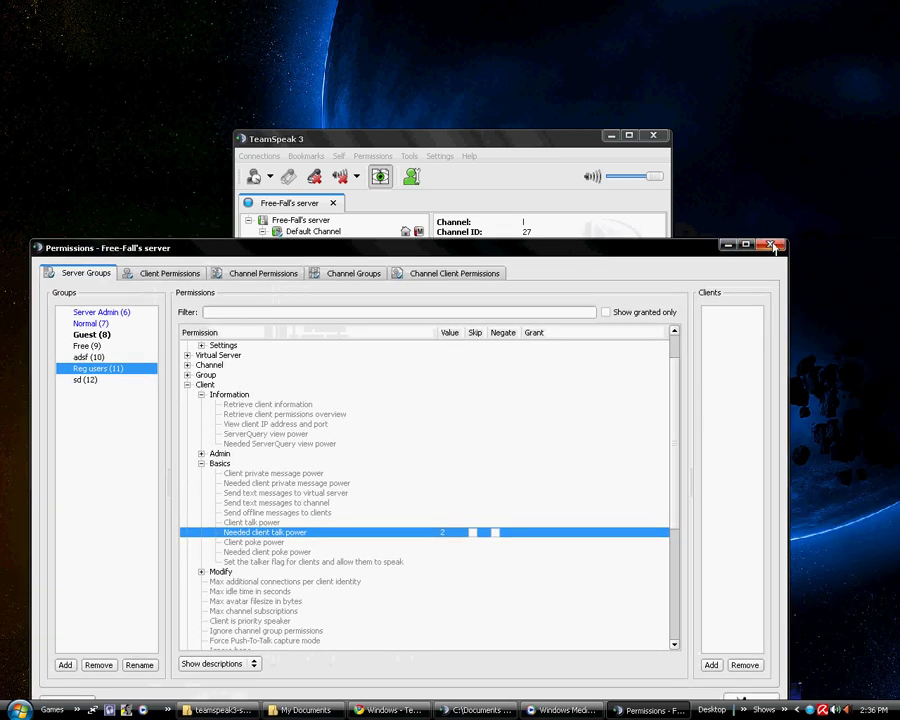
click(771, 245)
Examine the options available for the connected client in Default Channel, including the channel groups it can be assigned
right_click(304, 243)
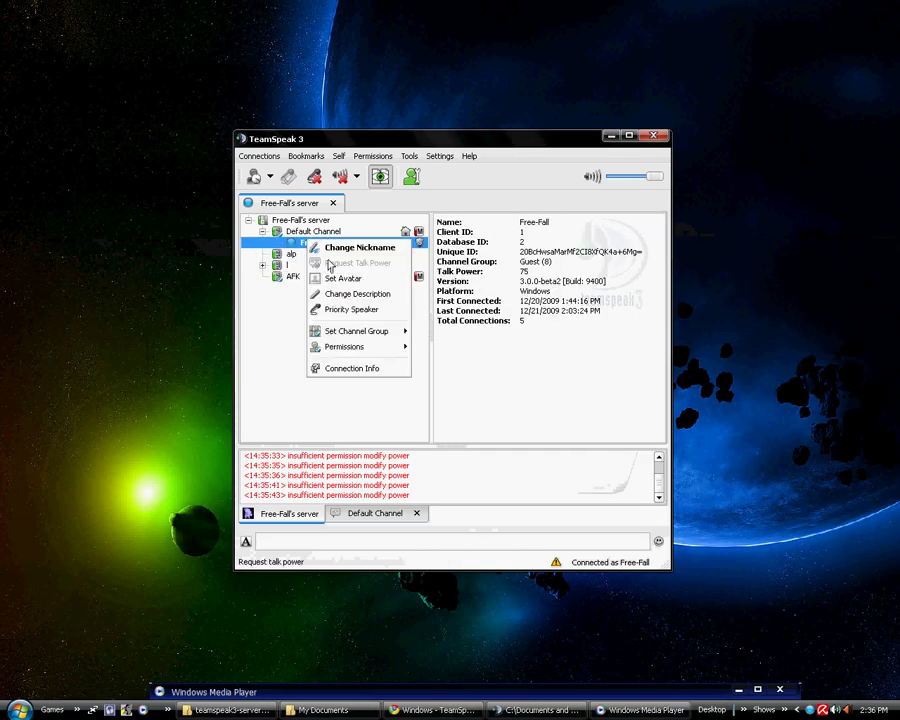
mouse_move(398, 336)
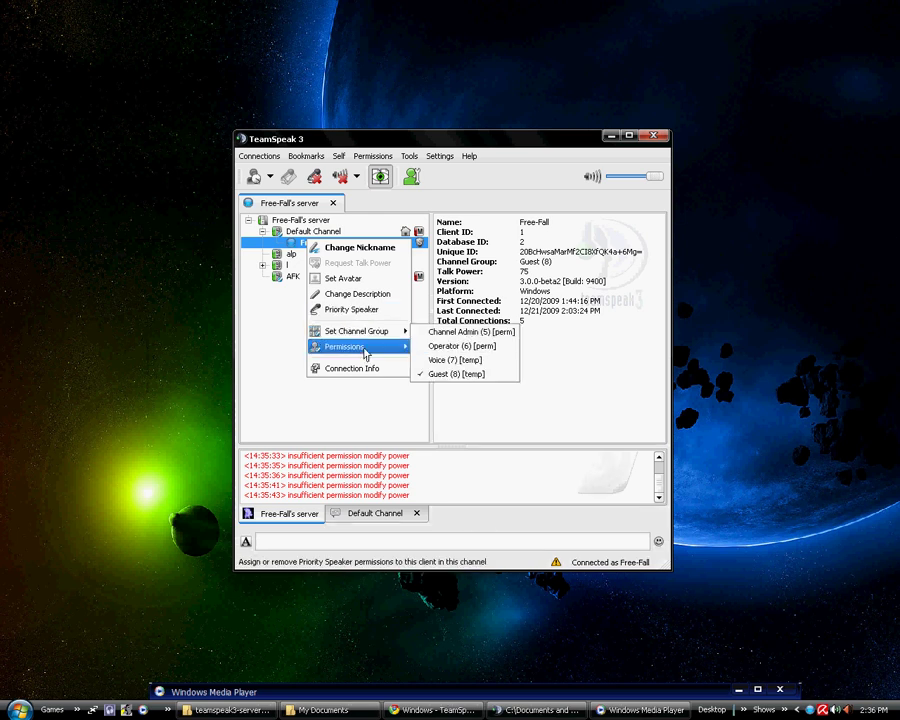
click(343, 164)
click(341, 157)
click(302, 343)
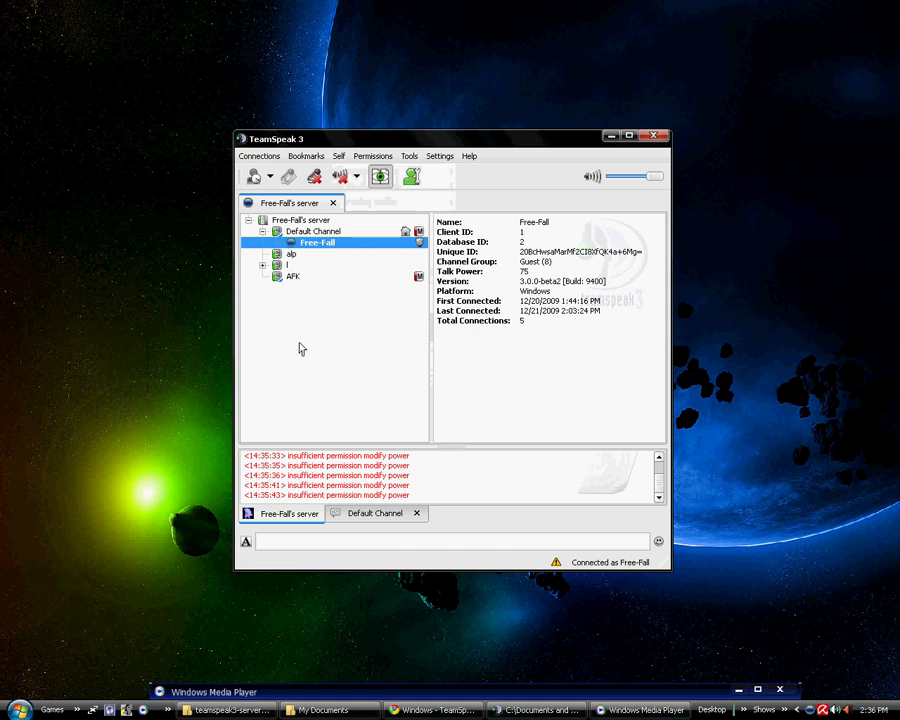
right_click(338, 246)
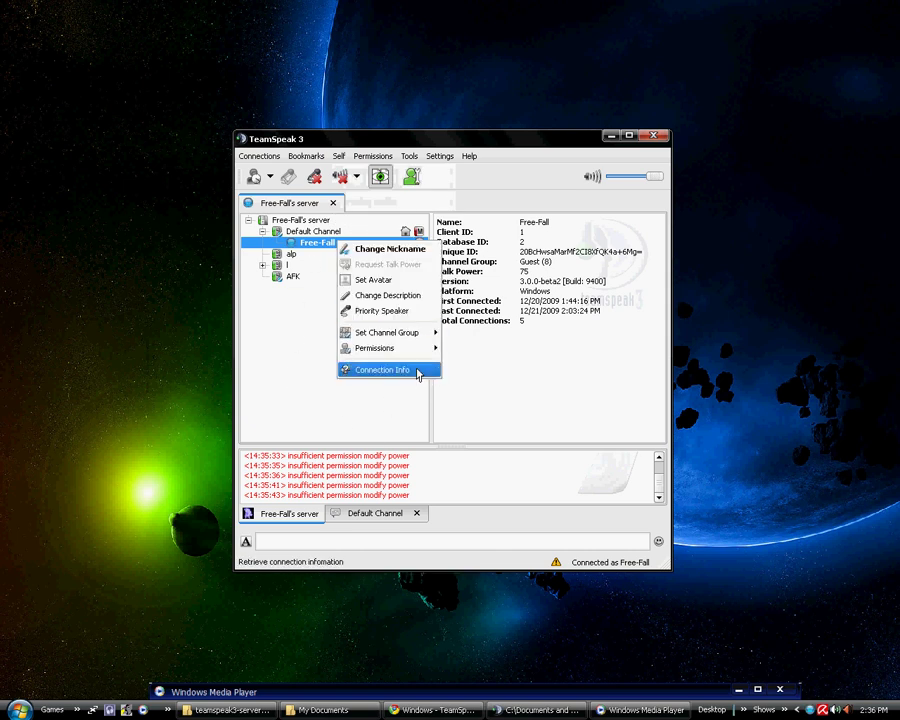
click(315, 345)
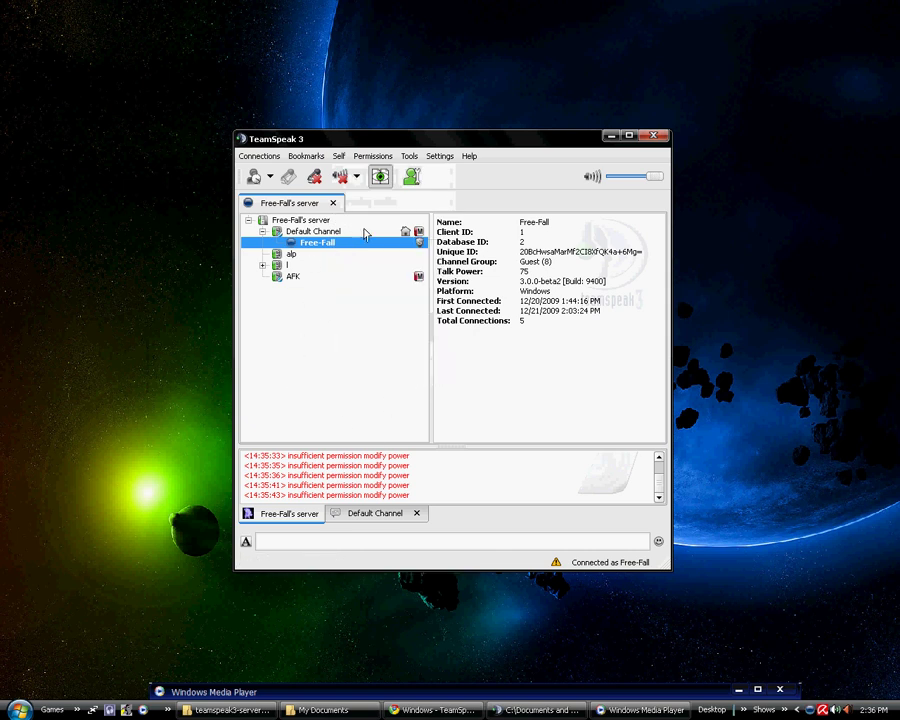
Create a token of type Server Group ID for the Reg users group in the Token Manager
click(386, 160)
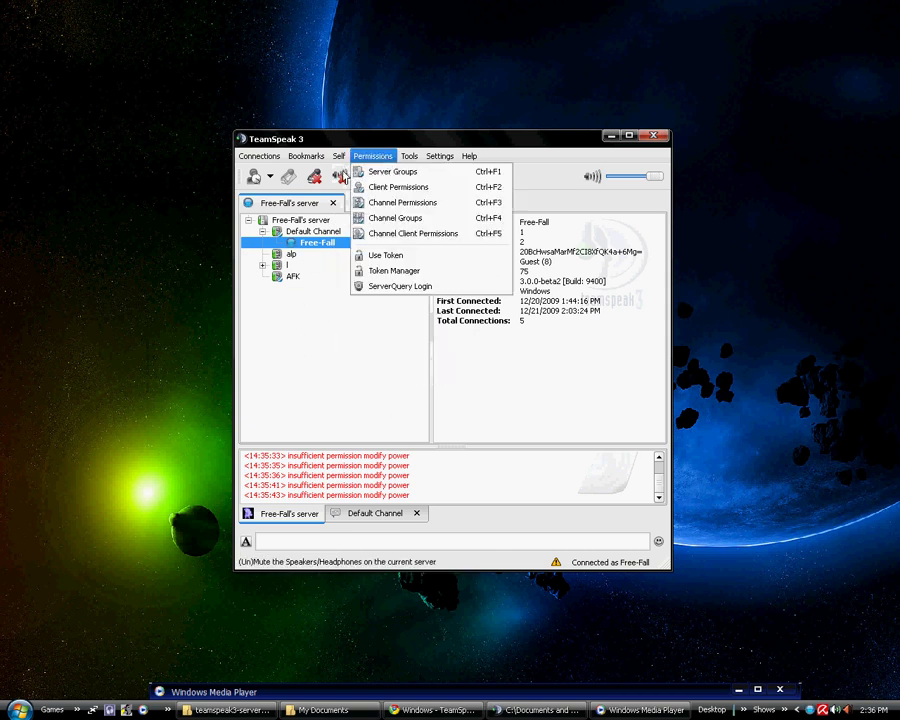
click(412, 271)
click(297, 433)
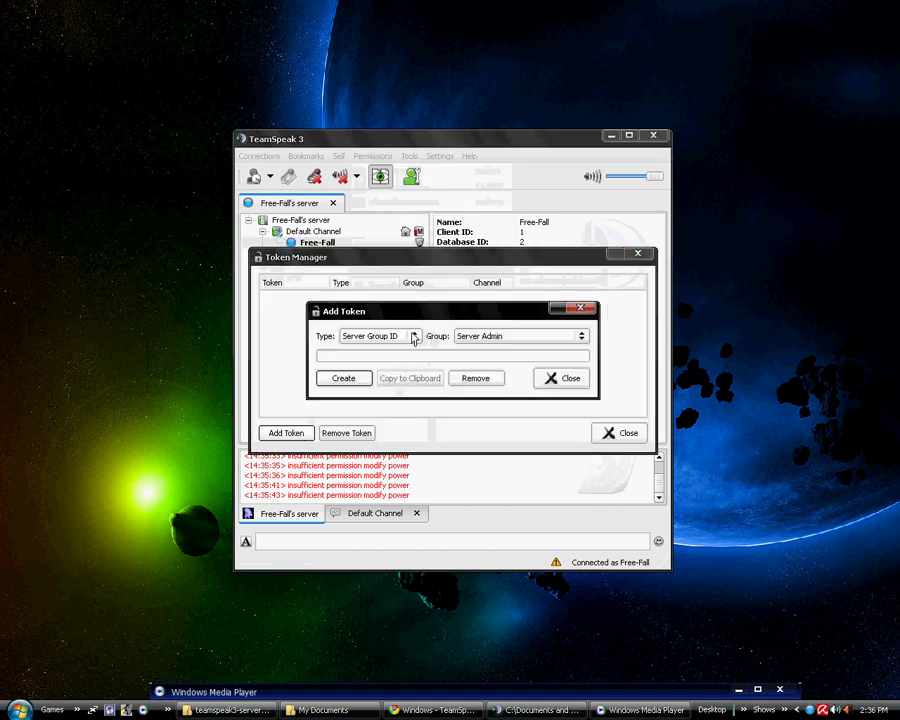
click(414, 339)
click(410, 354)
click(412, 340)
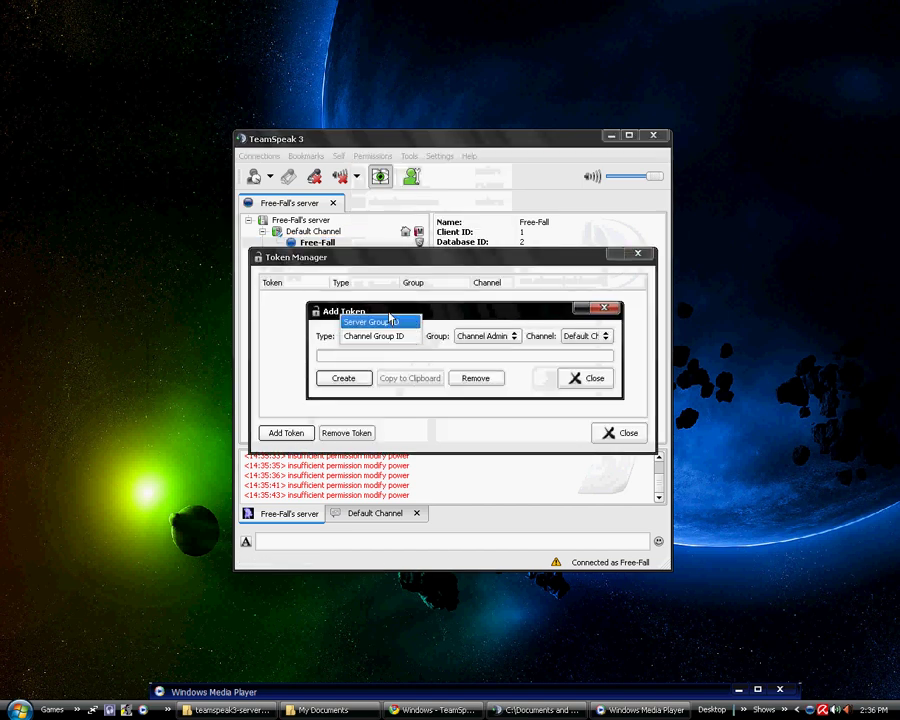
click(390, 321)
click(510, 339)
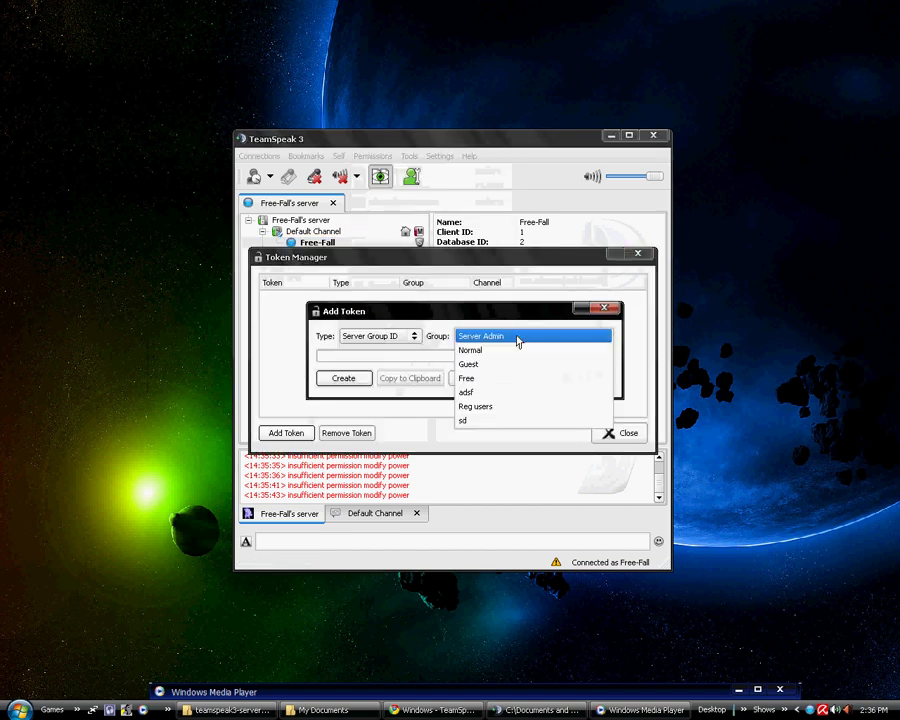
click(486, 408)
click(346, 378)
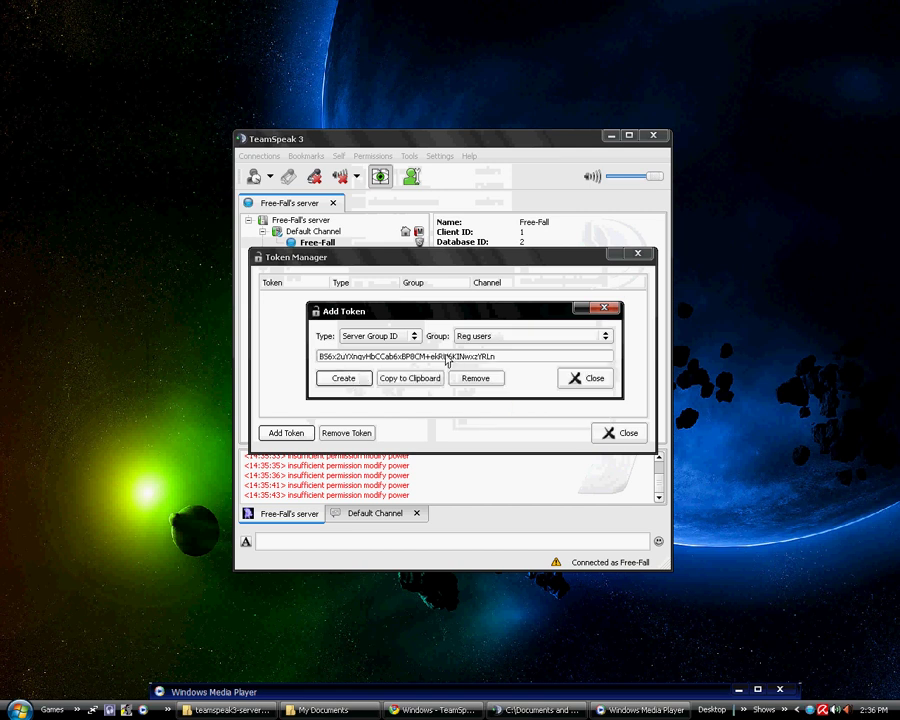
Copy the new Reg users token to the clipboard, check its entry in the token list and close the Token Manager
drag(447, 363, 369, 361)
click(420, 378)
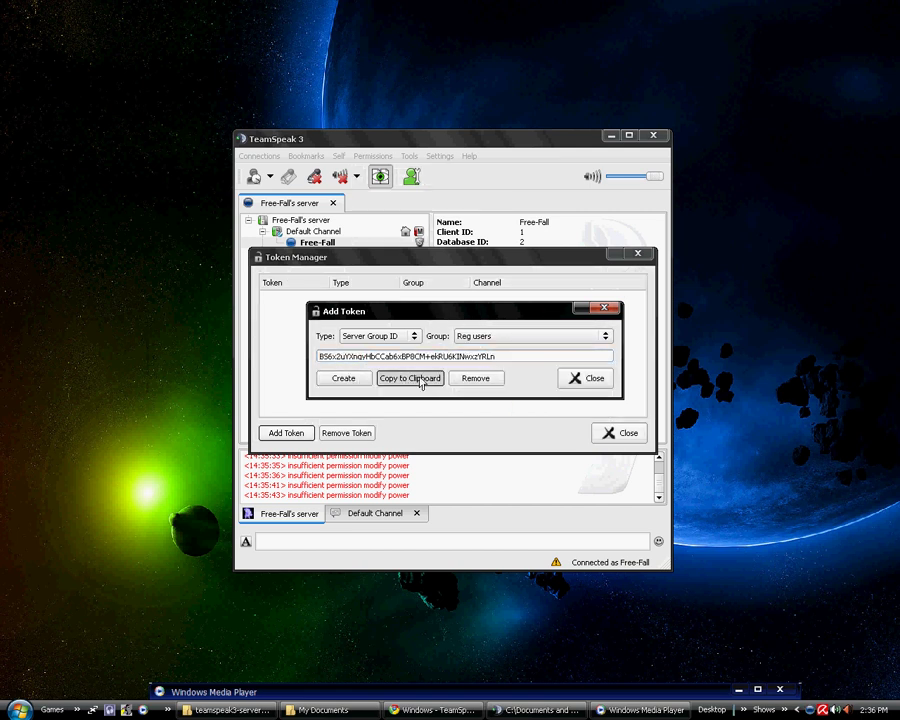
click(580, 378)
click(333, 297)
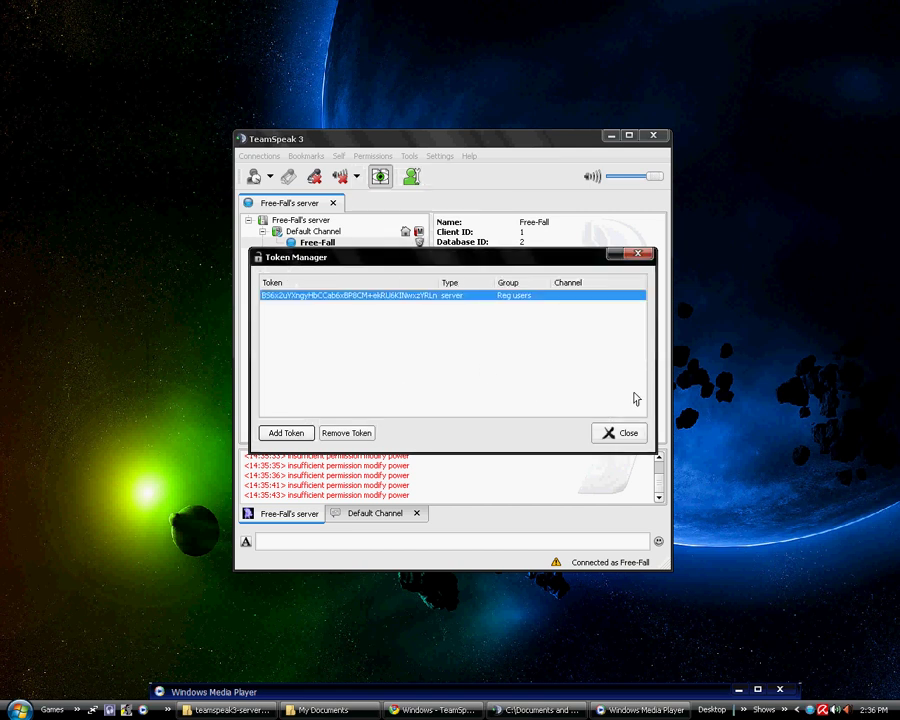
click(628, 432)
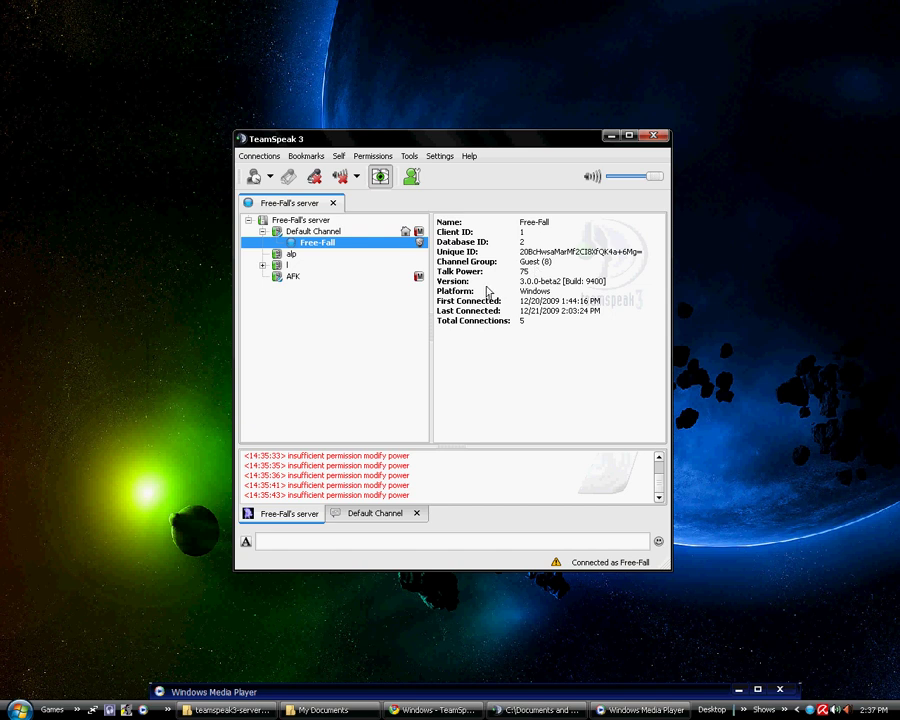
Open the ServerQuery console for the server and look at its authentication options
click(439, 157)
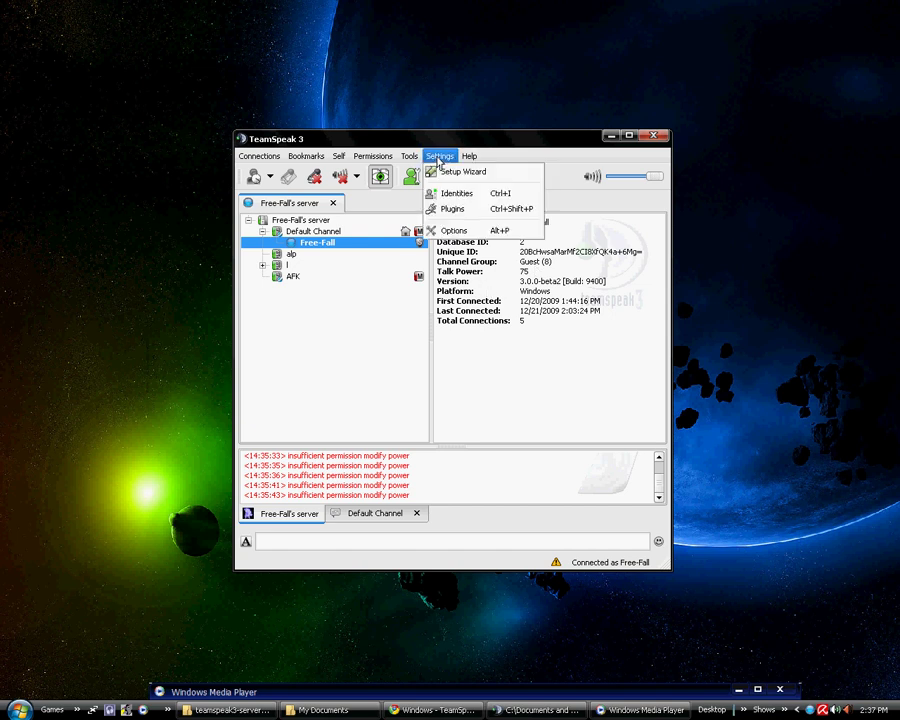
mouse_move(409, 156)
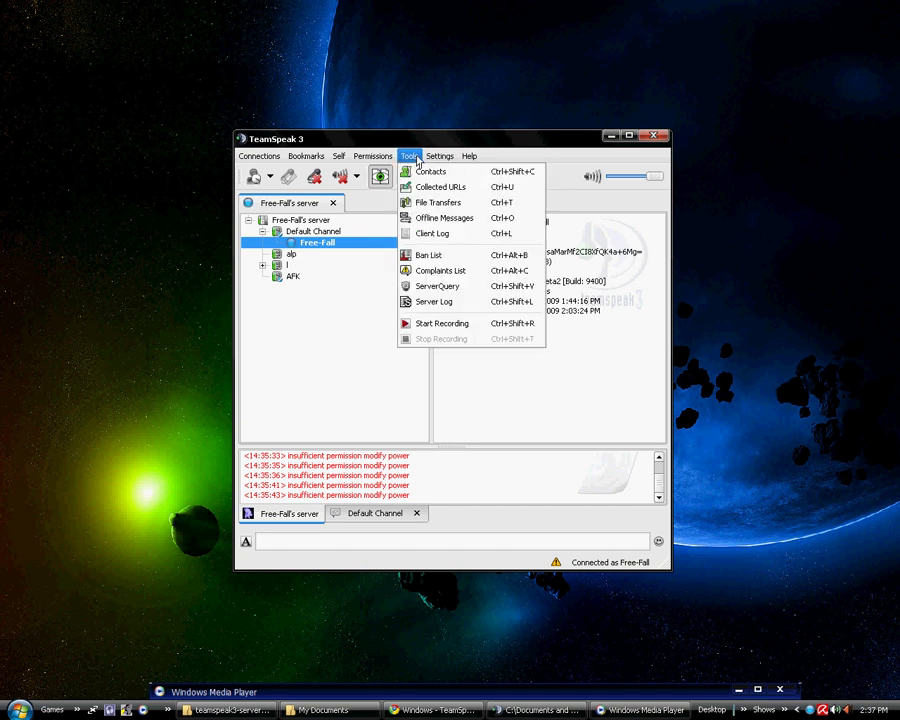
click(440, 286)
click(427, 216)
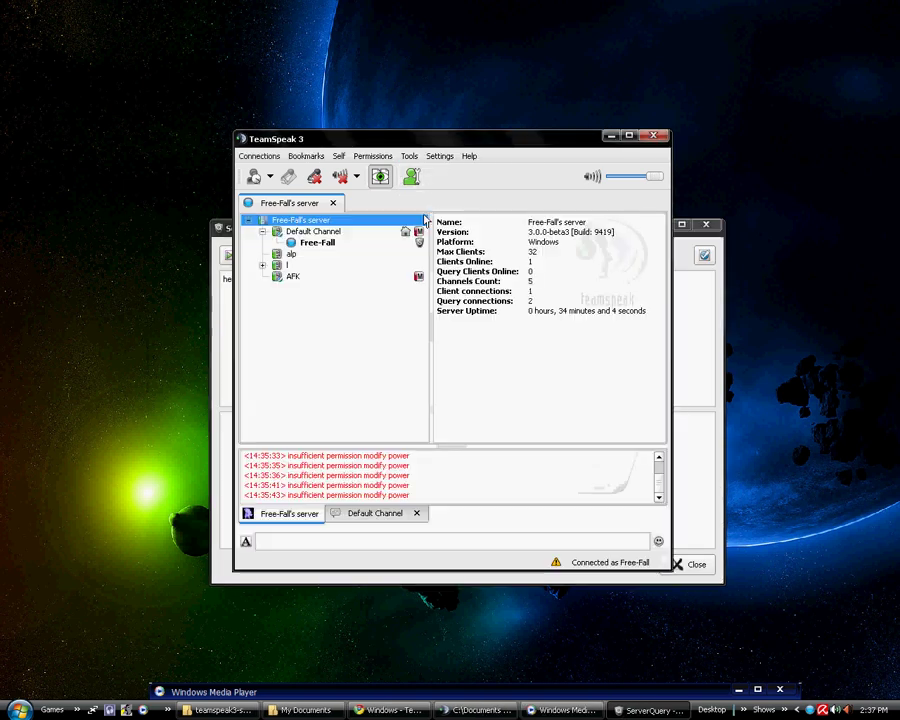
click(683, 312)
drag(501, 223, 506, 257)
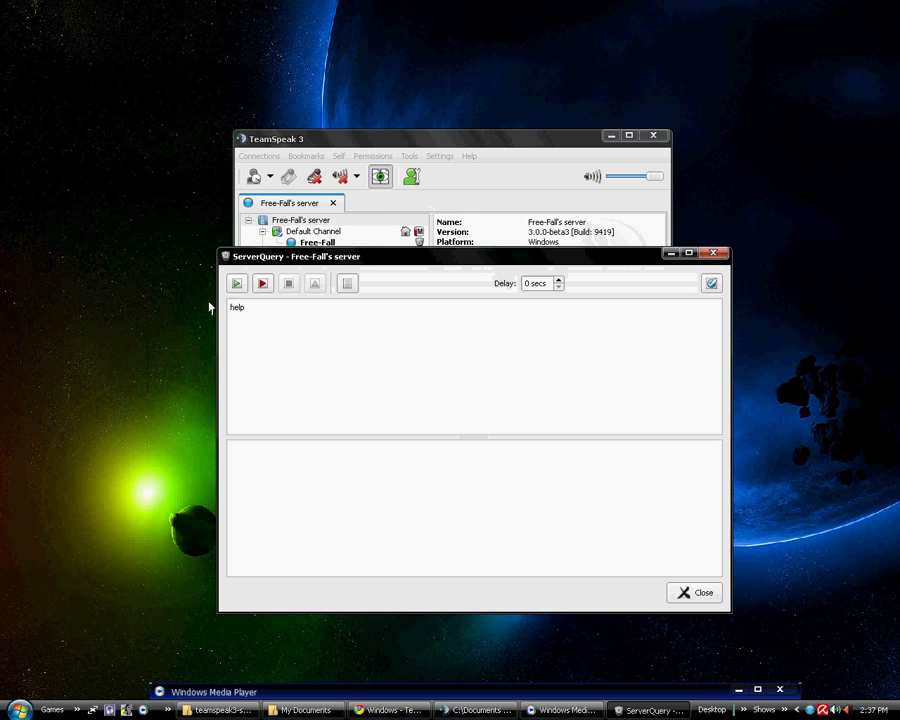
click(712, 284)
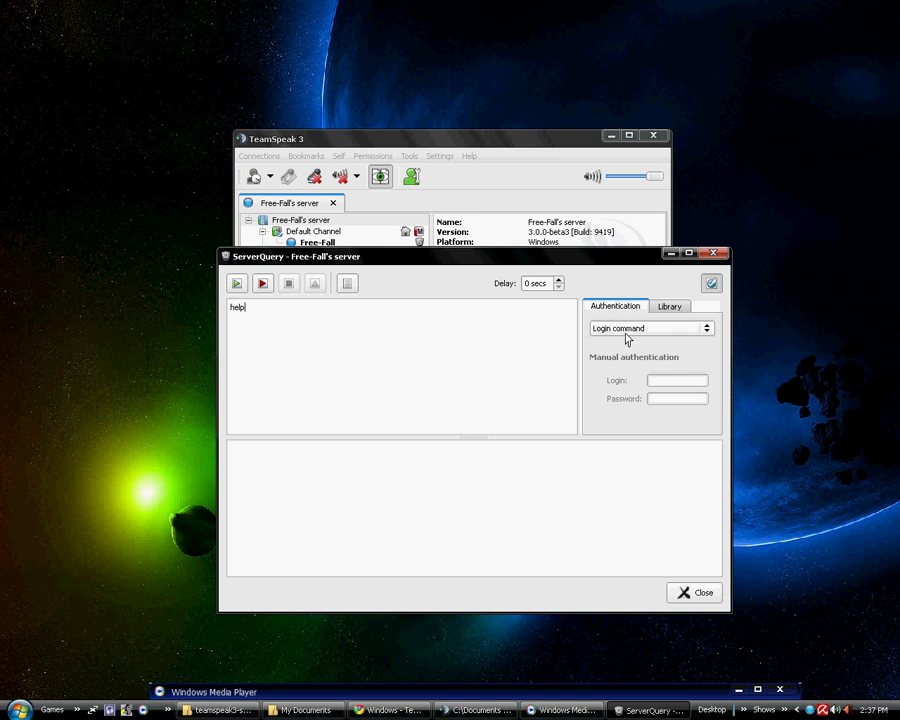
click(628, 330)
click(627, 326)
click(711, 283)
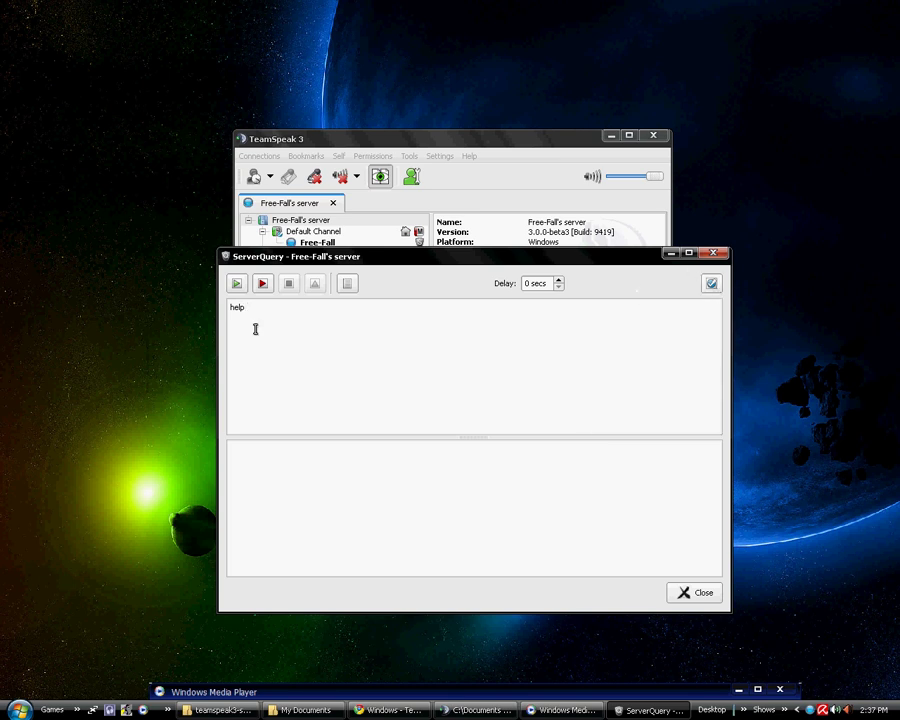
Run the help command in ServerQuery, read through the command overview and close the console
click(236, 283)
scroll(397, 520, up, 20)
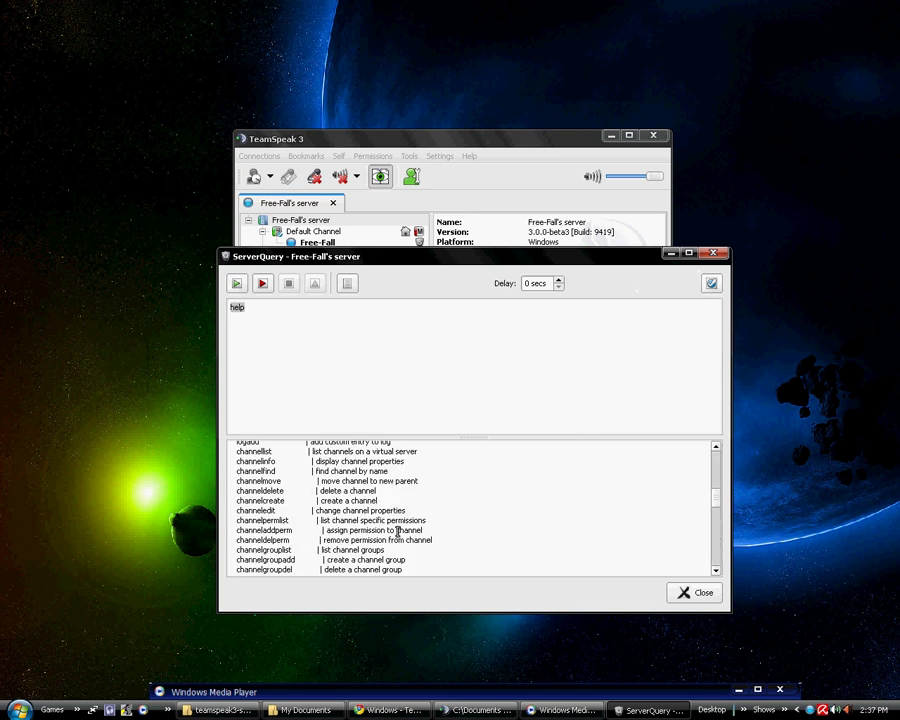
scroll(392, 450, down, 13)
scroll(383, 470, down, 15)
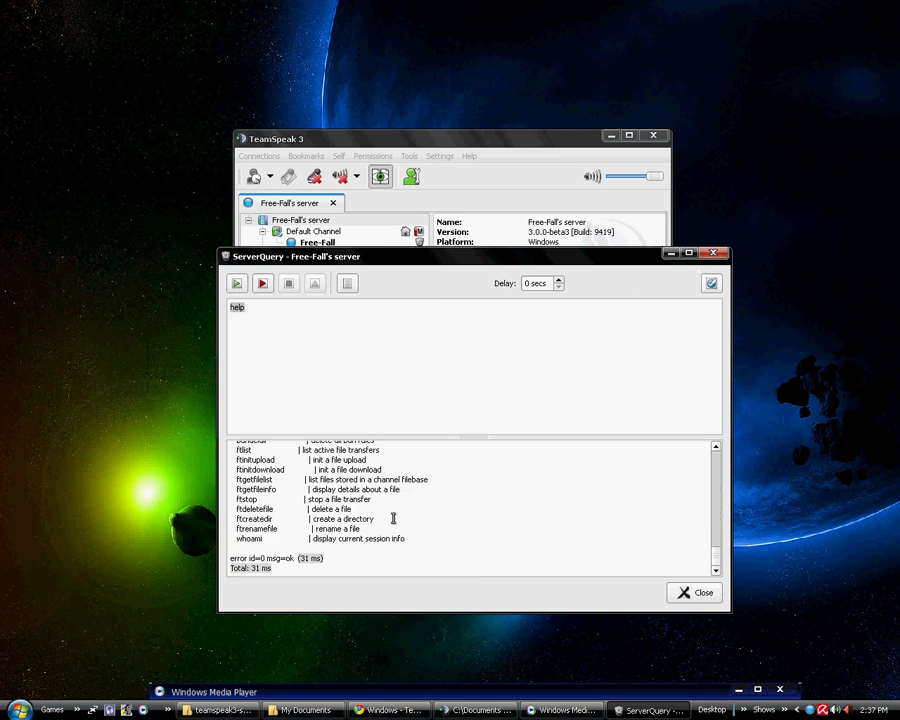
scroll(393, 517, up, 20)
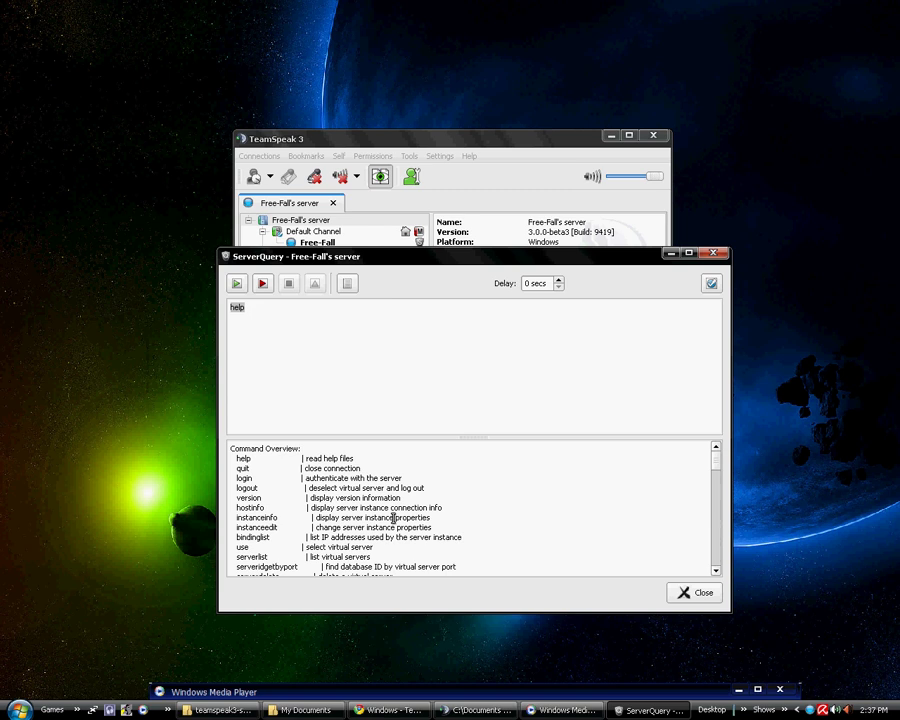
scroll(400, 510, down, 20)
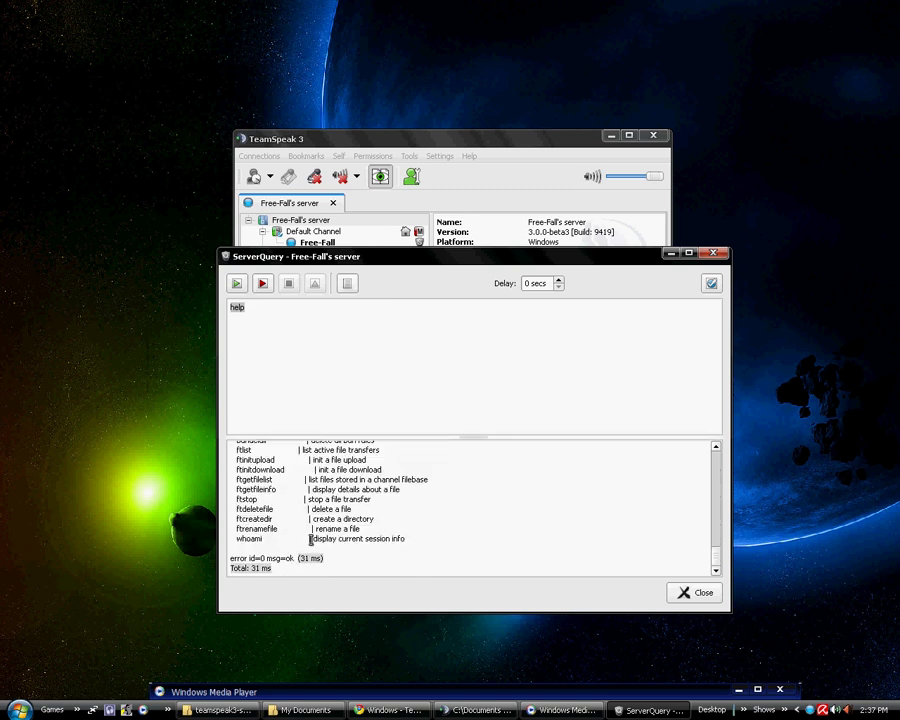
scroll(306, 525, up, 20)
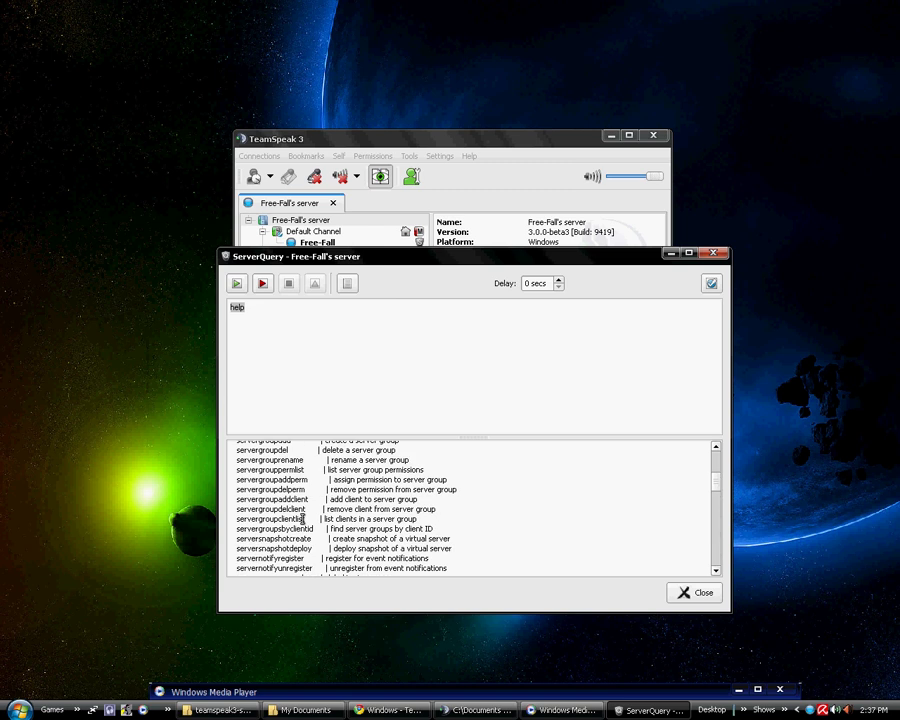
scroll(302, 518, up, 15)
scroll(350, 484, down, 16)
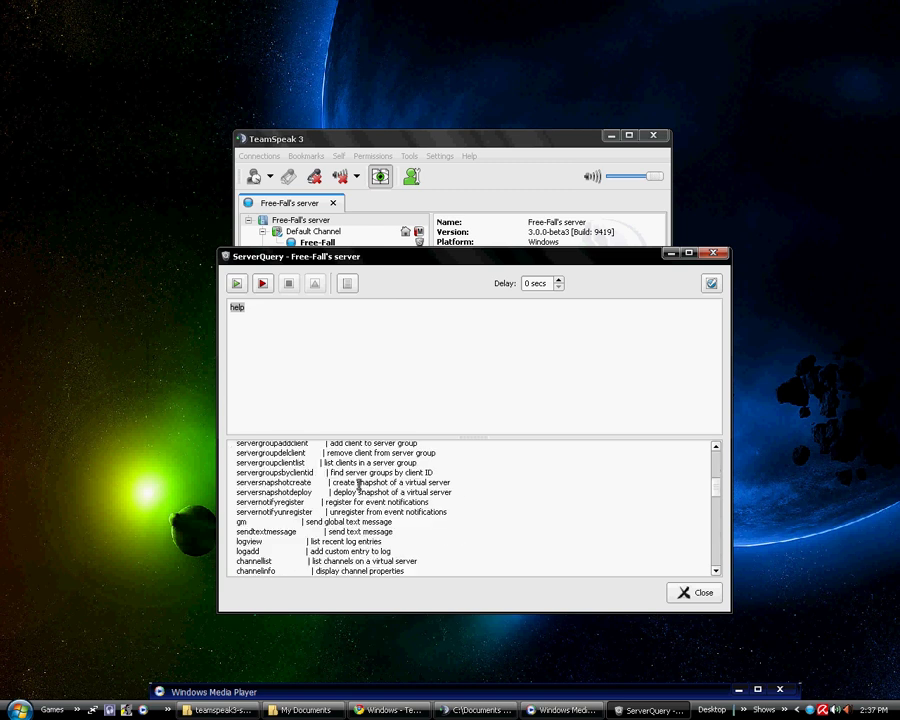
scroll(358, 485, down, 20)
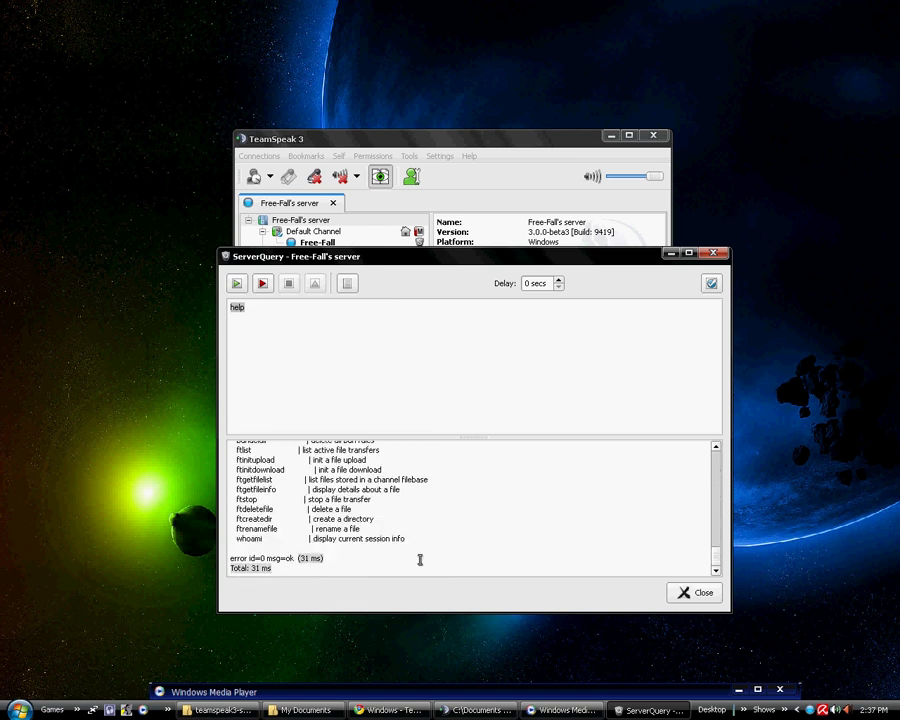
drag(420, 560, 113, 364)
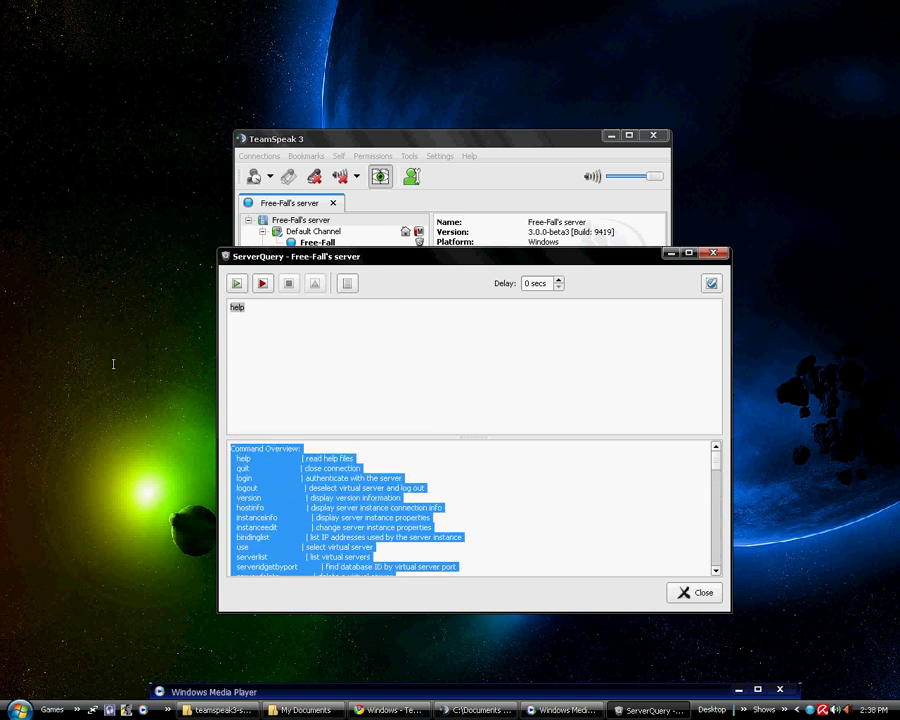
click(406, 505)
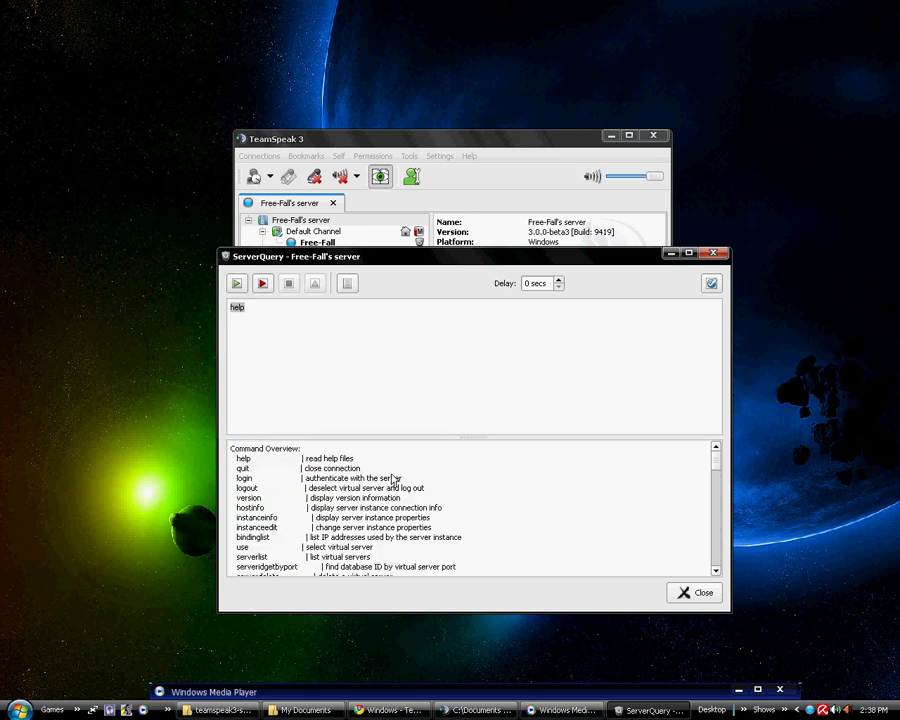
click(695, 592)
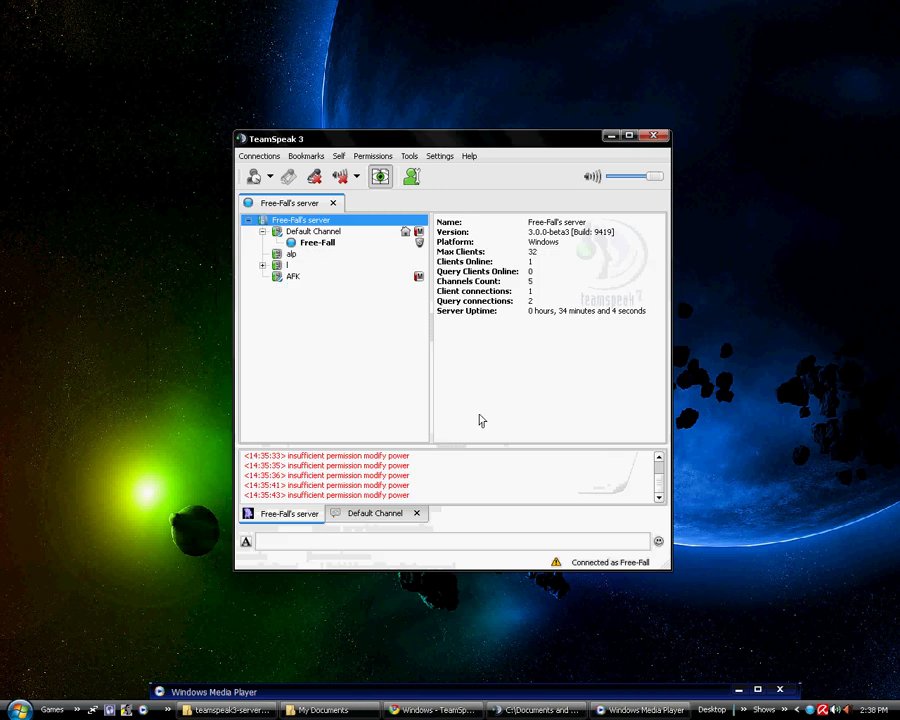